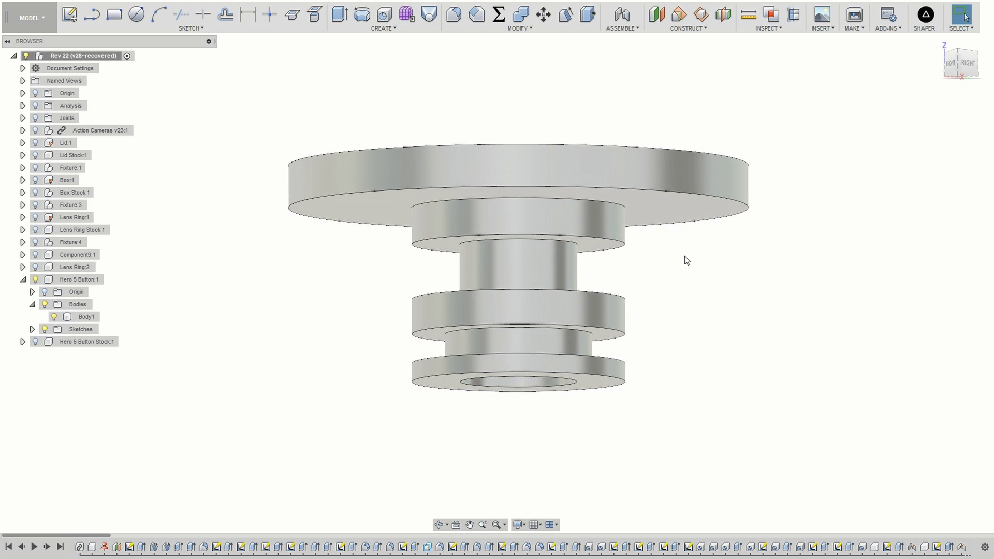
# Step: Orbit around the button and select its top face to inspect it from above and side
pyautogui.moveTo(685, 256)
pyautogui.keyDown('shift'); pyautogui.mouseDown(button='middle')
pyautogui.moveTo(674, 241)
pyautogui.moveTo(691, 241)
pyautogui.mouseUp(button='middle'); pyautogui.keyUp('shift')
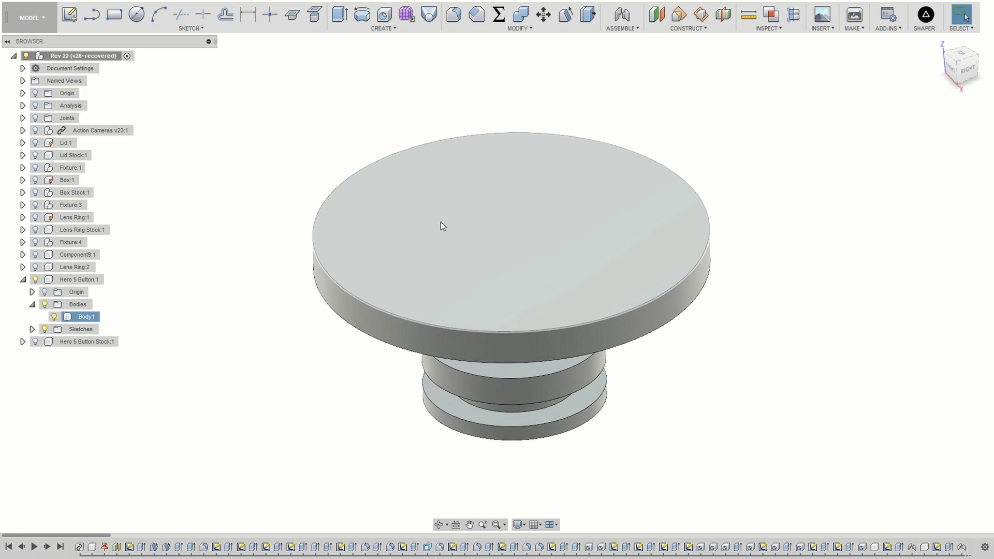
pyautogui.click(440, 222)
pyautogui.keyDown('shift'); pyautogui.moveTo(791, 218); pyautogui.dragTo(664, 310, button='middle'); pyautogui.keyUp('shift')
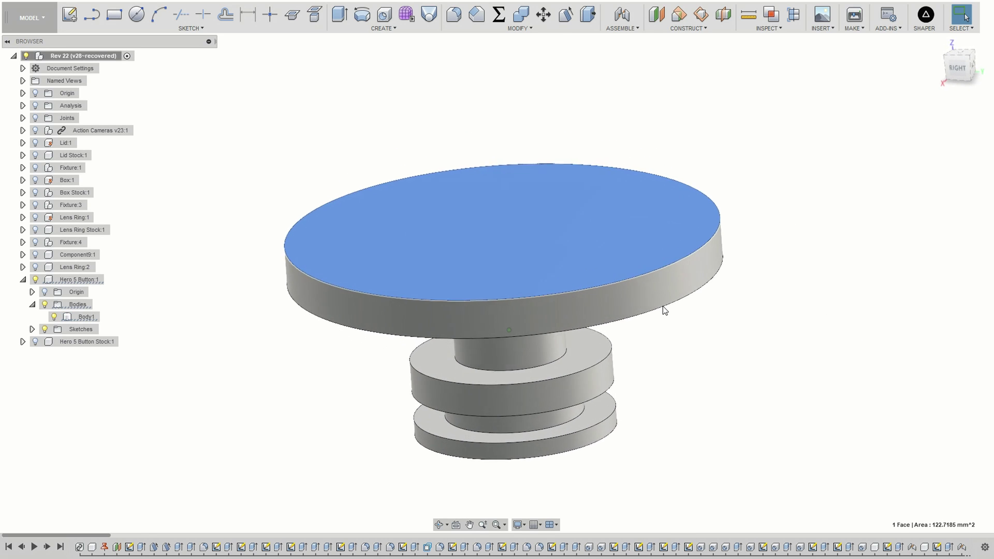
pyautogui.keyDown('shift'); pyautogui.moveTo(664, 310); pyautogui.dragTo(605, 318, button='middle'); pyautogui.keyUp('shift')
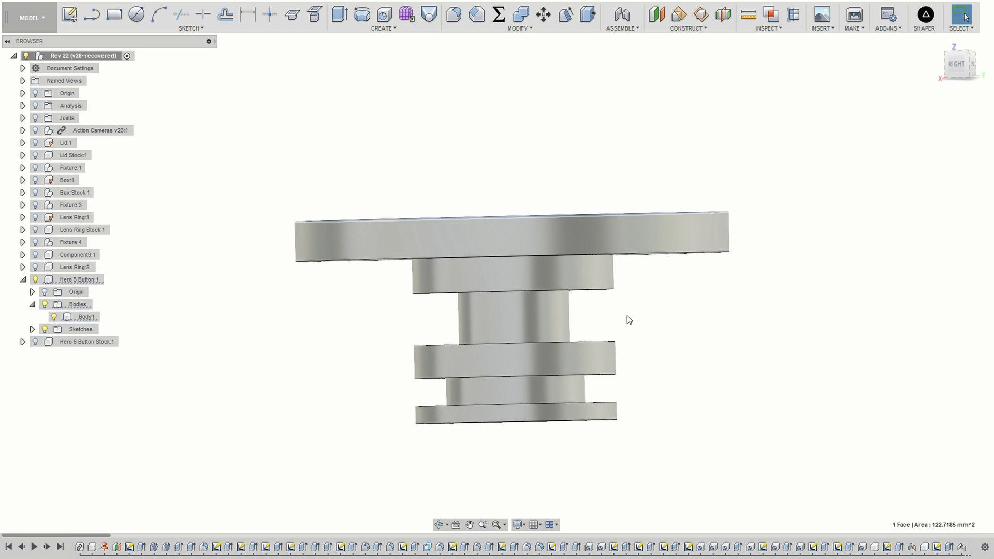
pyautogui.keyDown('shift'); pyautogui.moveTo(607, 424); pyautogui.dragTo(620, 396, button='middle'); pyautogui.keyUp('shift')
pyautogui.keyDown('shift'); pyautogui.moveTo(546, 309); pyautogui.dragTo(536, 352, button='middle'); pyautogui.keyUp('shift')
pyautogui.click(224, 327)
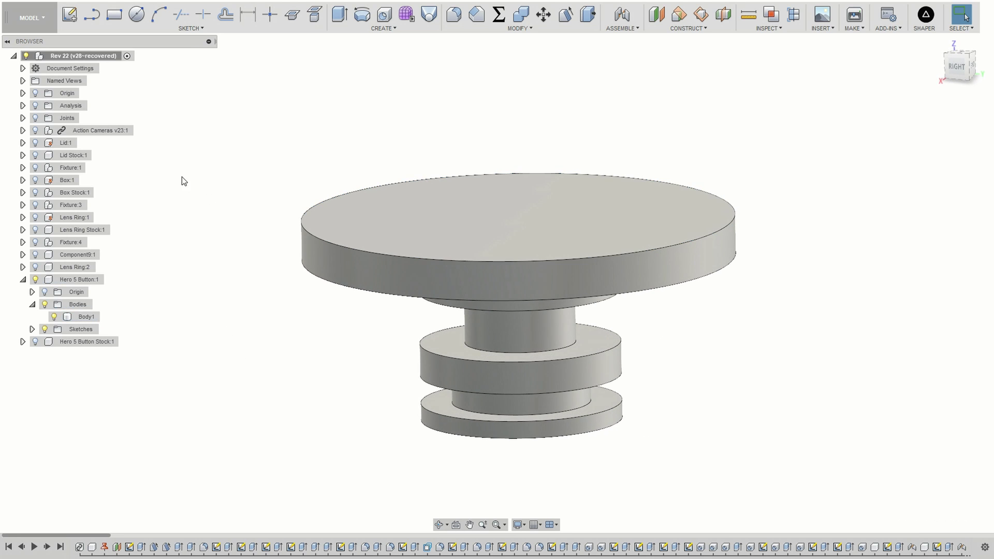
# Step: Turn on the section analysis and face the hatched cross-section of the button
pyautogui.click(35, 106)
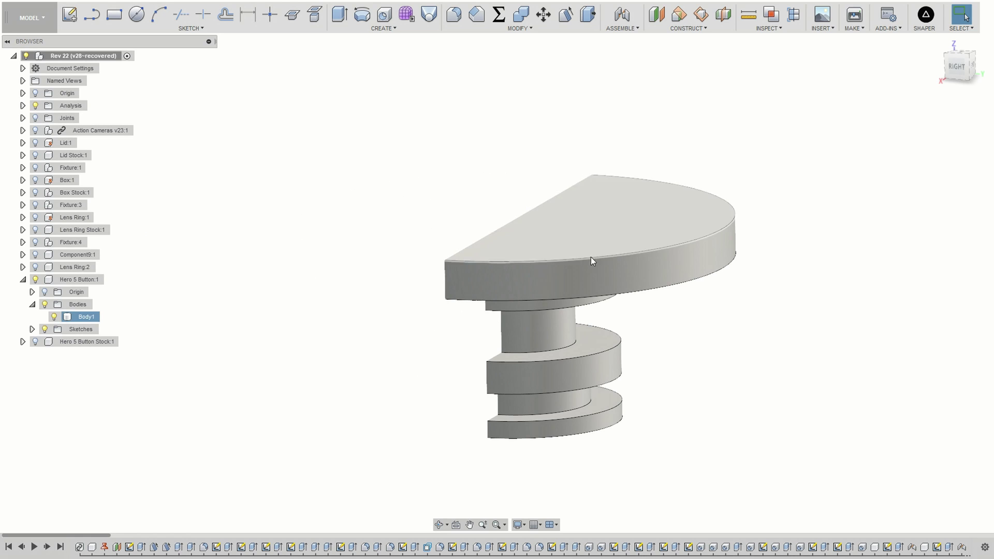
pyautogui.moveTo(591, 256)
pyautogui.keyDown('shift'); pyautogui.mouseDown(button='middle')
pyautogui.moveTo(347, 272)
pyautogui.moveTo(380, 294)
pyautogui.moveTo(378, 279)
pyautogui.mouseUp(button='middle'); pyautogui.keyUp('shift')
pyautogui.scroll(2, 350, 271)
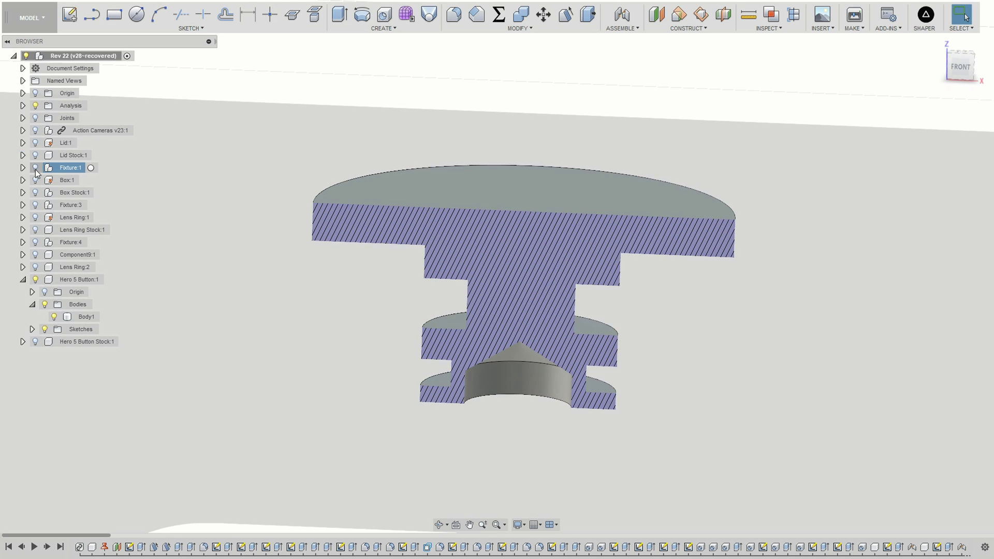
# Step: Make the Box:1 body visible and zoom in on the button inside it
pyautogui.click(35, 180)
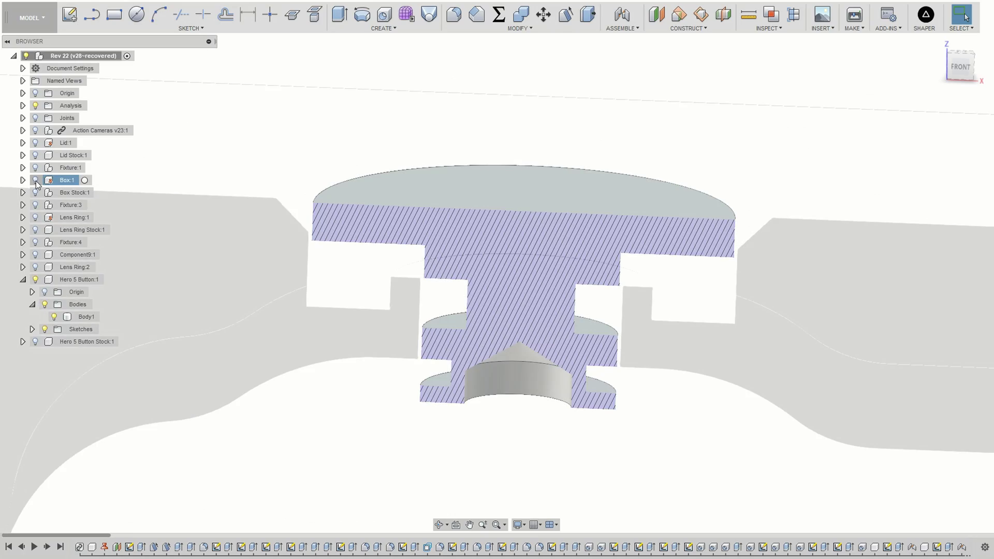
pyautogui.click(36, 182)
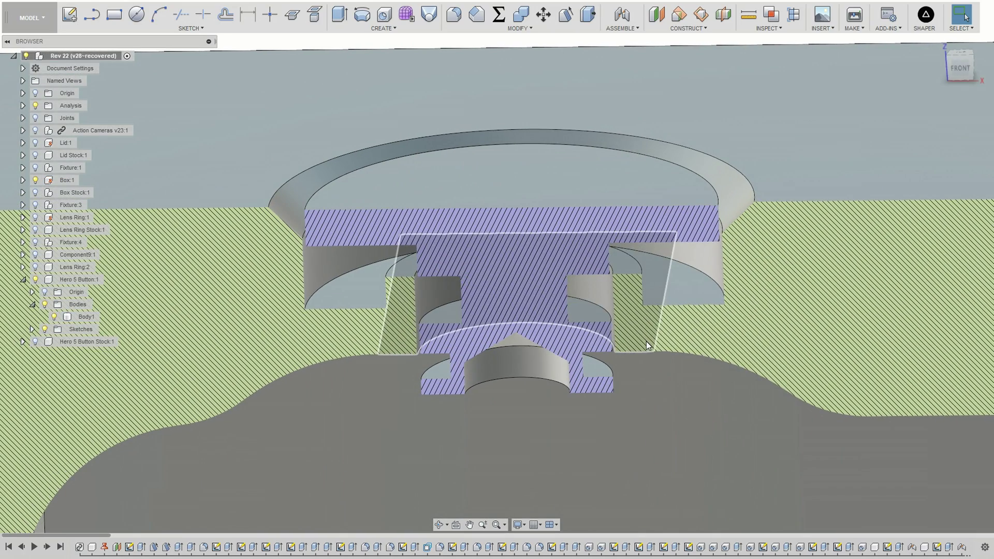
pyautogui.scroll(-8, 880, 410)
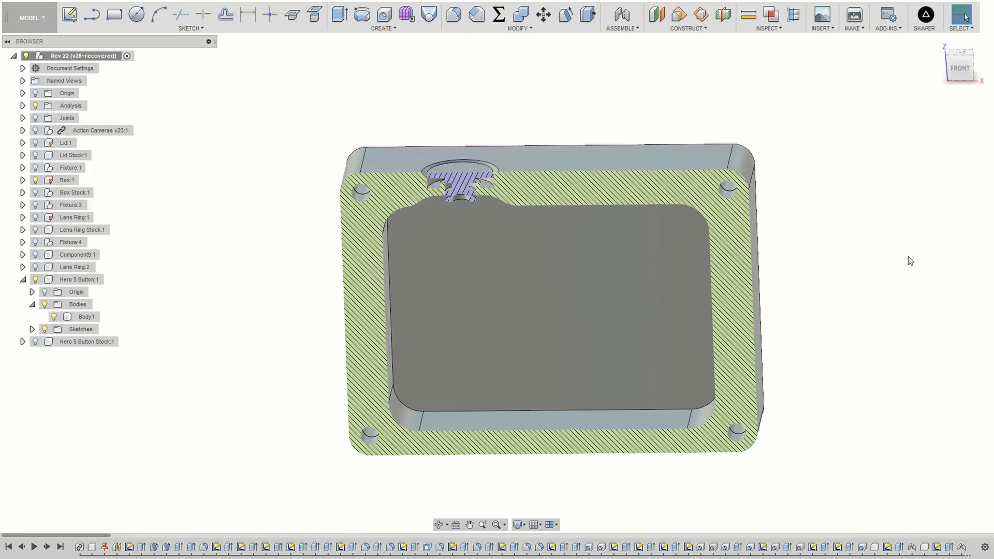
pyautogui.scroll(2, 821, 315)
pyautogui.keyDown('shift'); pyautogui.moveTo(827, 314); pyautogui.dragTo(821, 317, button='middle'); pyautogui.keyUp('shift')
pyautogui.scroll(5, 821, 317)
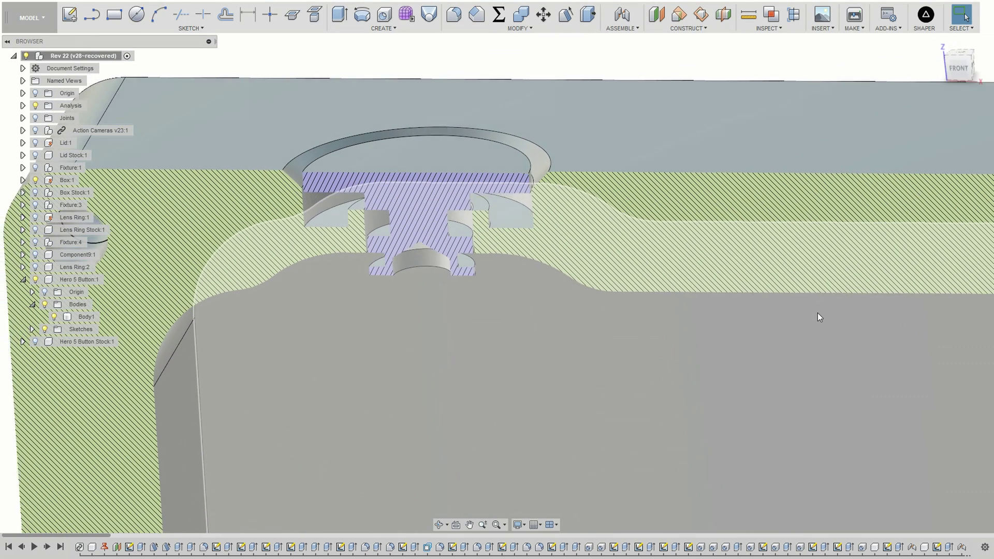
pyautogui.scroll(2, 818, 312)
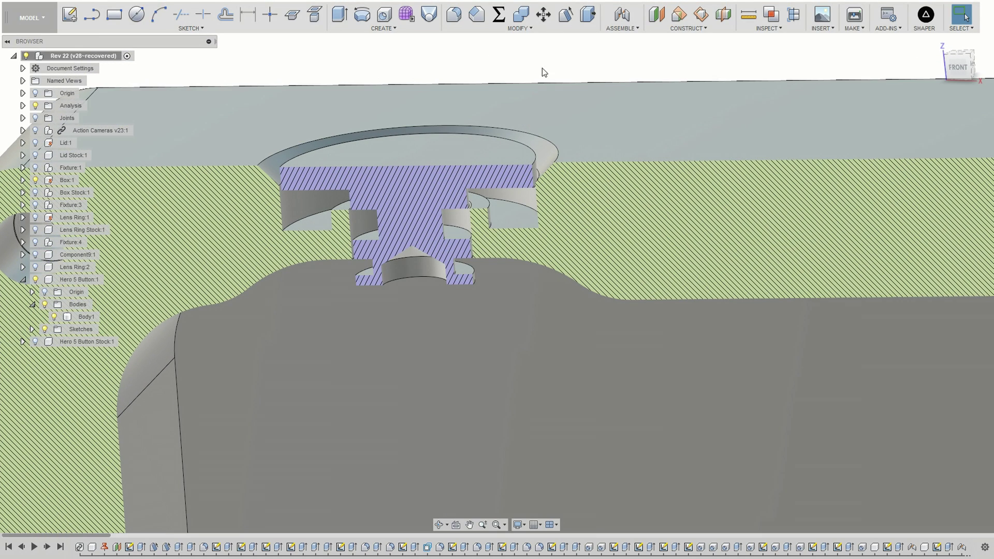
# Step: Select and deselect the button body Body1 inside the box
pyautogui.click(404, 211)
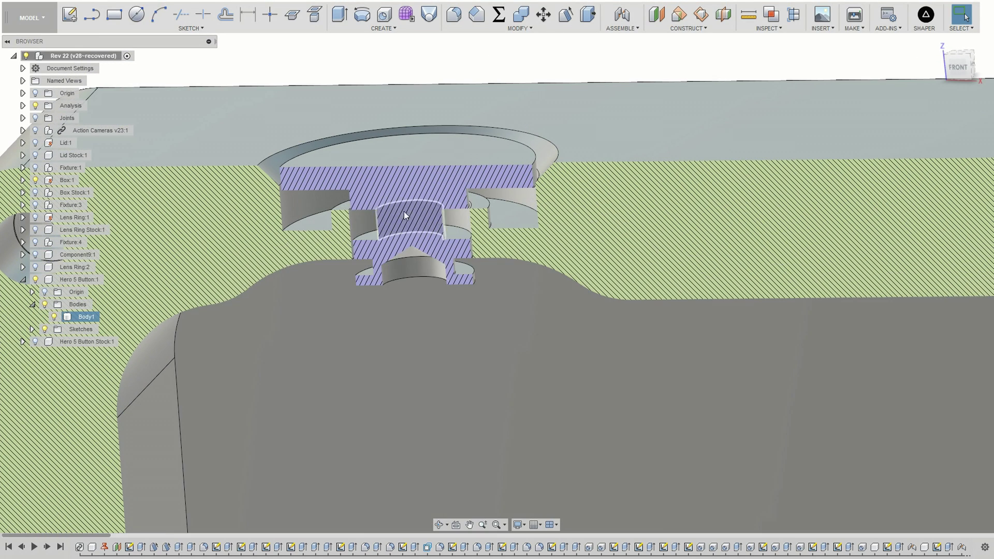
pyautogui.click(371, 221)
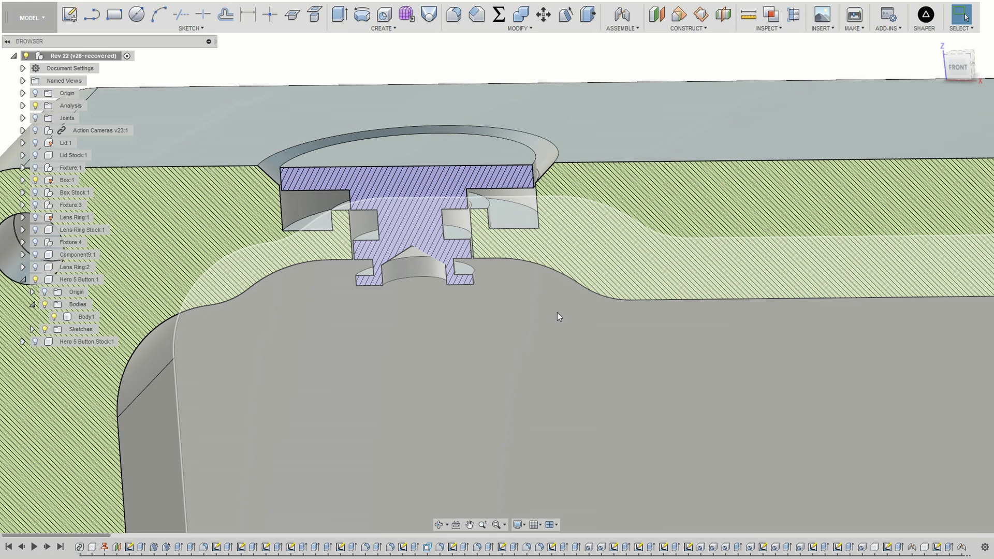
pyautogui.click(430, 162)
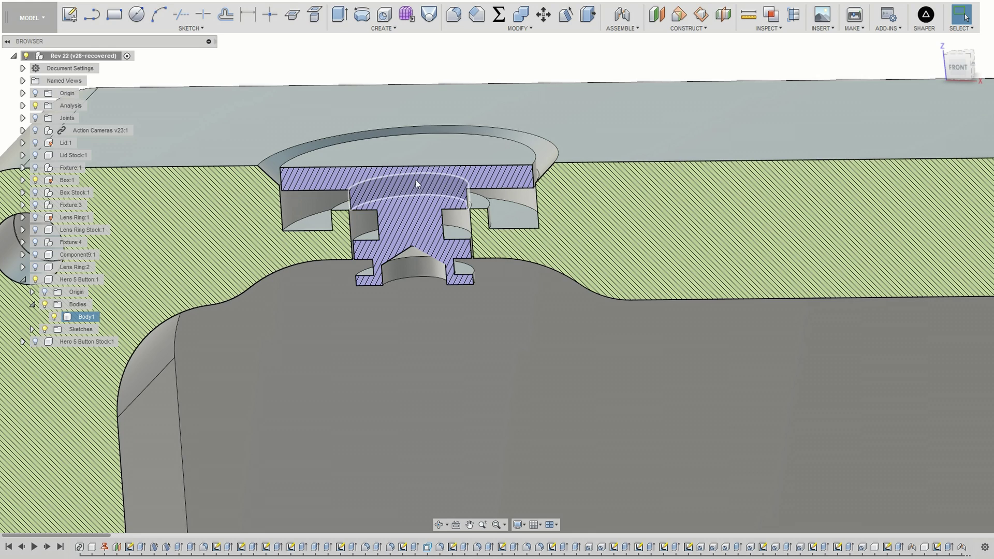
pyautogui.click(465, 216)
pyautogui.click(465, 216)
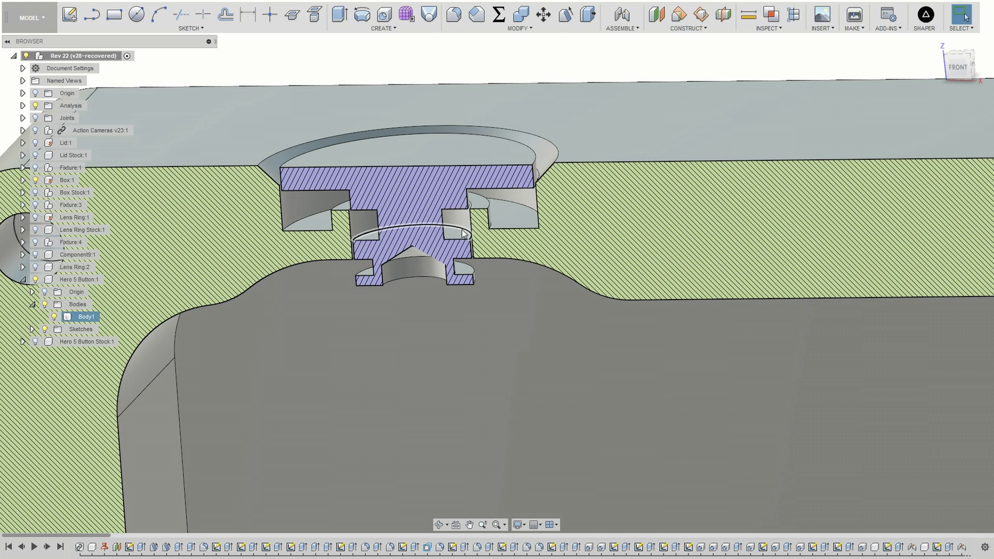
pyautogui.click(464, 218)
pyautogui.click(463, 219)
pyautogui.click(460, 220)
# Step: Measure a 2.0000 mm face radius and the minimum distance between two faces, then hide Box:1
pyautogui.click(459, 216)
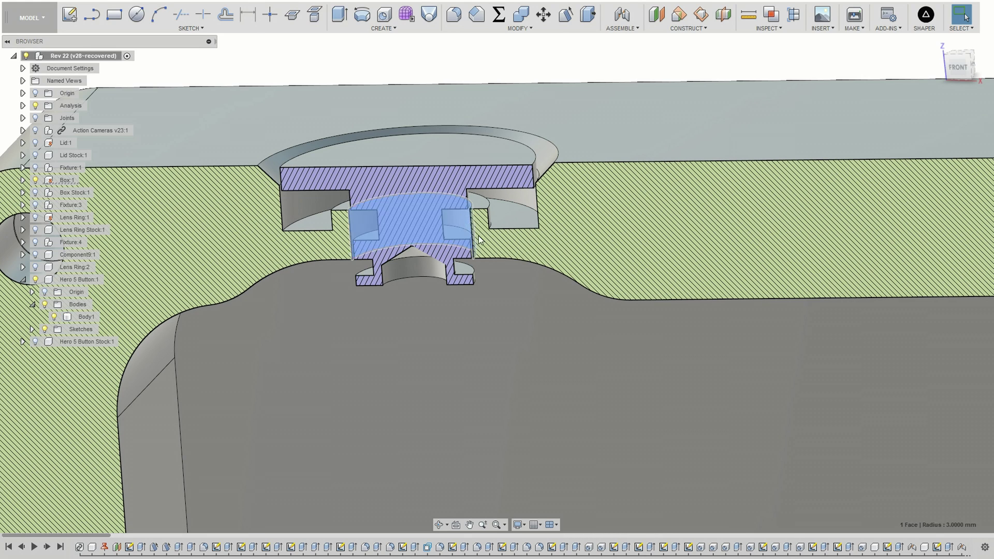
pyautogui.keyDown('shift'); pyautogui.moveTo(458, 216); pyautogui.dragTo(651, 197, button='middle'); pyautogui.keyUp('shift')
pyautogui.click(553, 283)
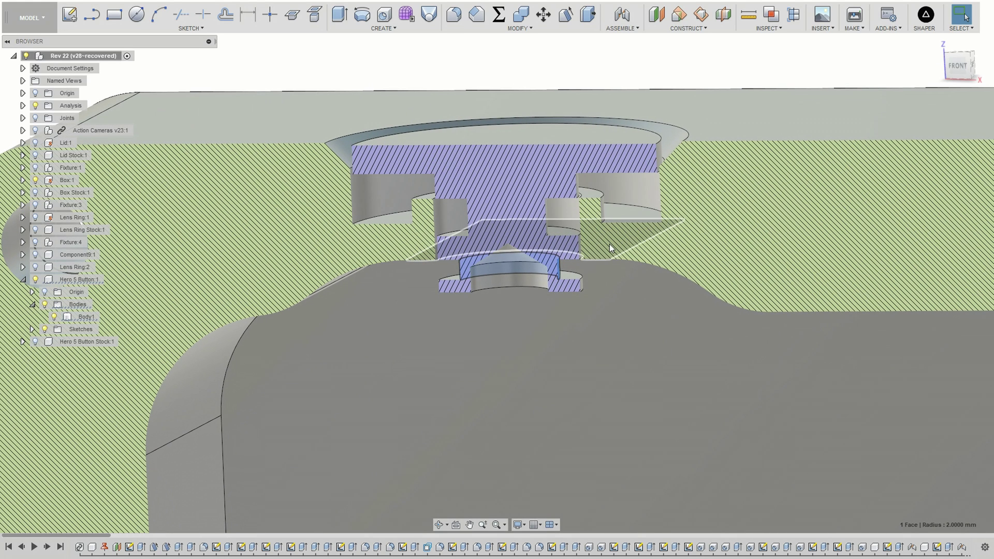
pyautogui.keyDown('shift'); pyautogui.moveTo(539, 222); pyautogui.dragTo(536, 226, button='middle'); pyautogui.keyUp('shift')
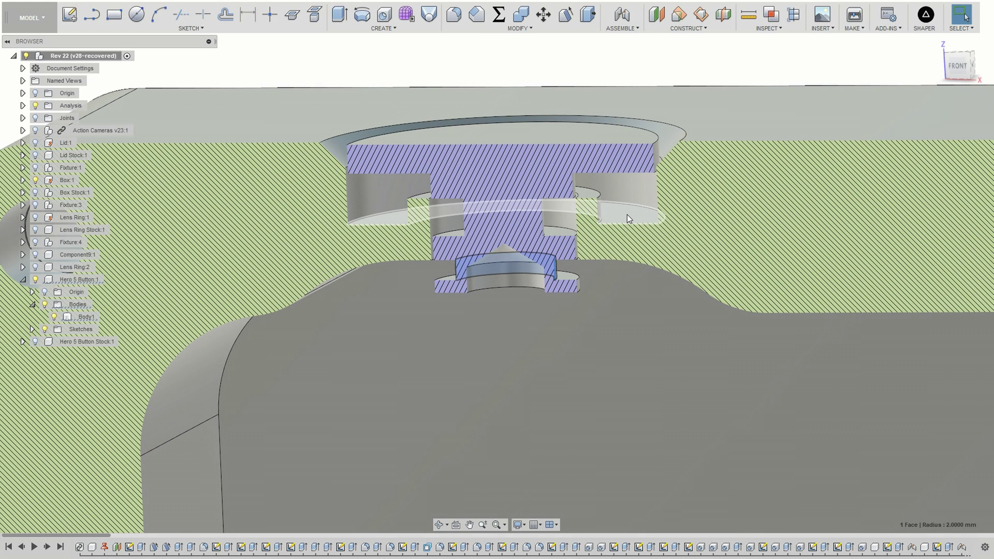
pyautogui.keyDown('shift'); pyautogui.moveTo(626, 215); pyautogui.dragTo(610, 233, button='middle'); pyautogui.keyUp('shift')
pyautogui.keyDown('shift'); pyautogui.click(611, 168); pyautogui.keyUp('shift')
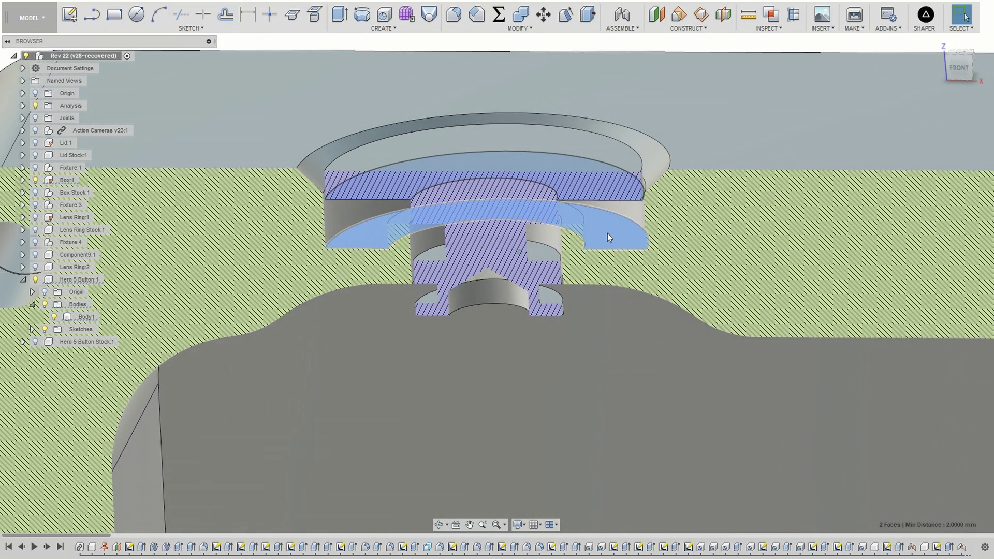
pyautogui.keyDown('shift'); pyautogui.moveTo(607, 233); pyautogui.dragTo(464, 198, button='middle'); pyautogui.keyUp('shift')
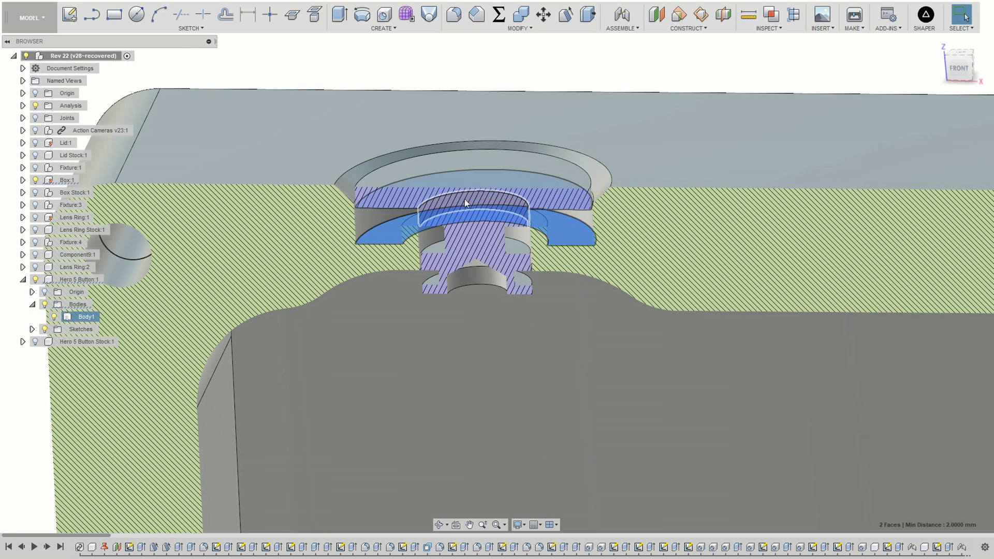
pyautogui.click(494, 51)
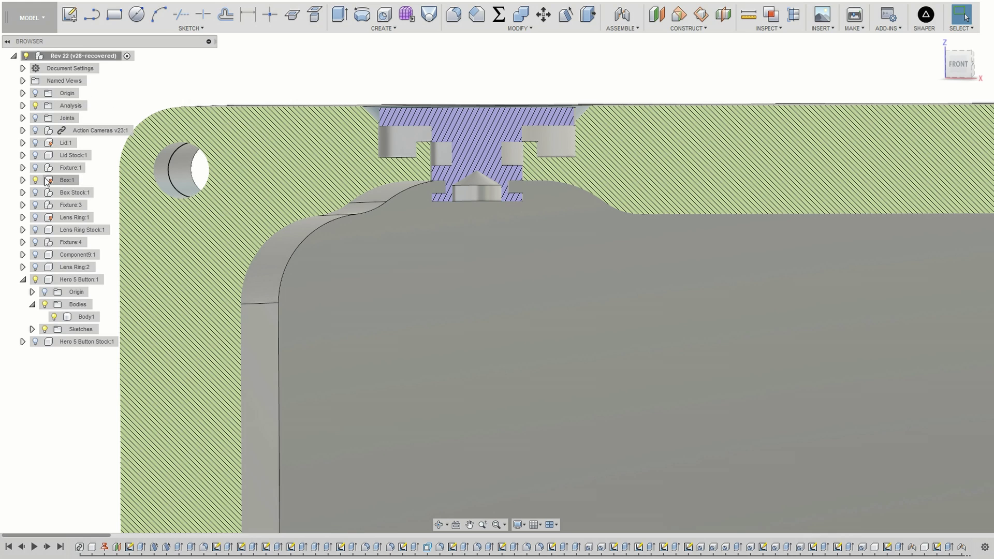
pyautogui.click(35, 180)
pyautogui.click(37, 107)
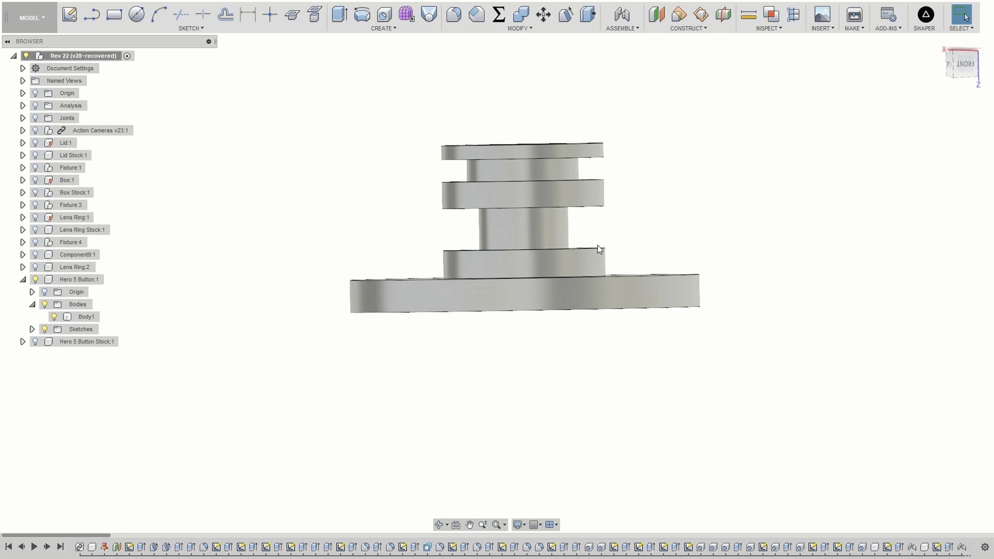
pyautogui.keyDown('shift'); pyautogui.moveTo(598, 244); pyautogui.dragTo(697, 190, button='middle'); pyautogui.keyUp('shift')
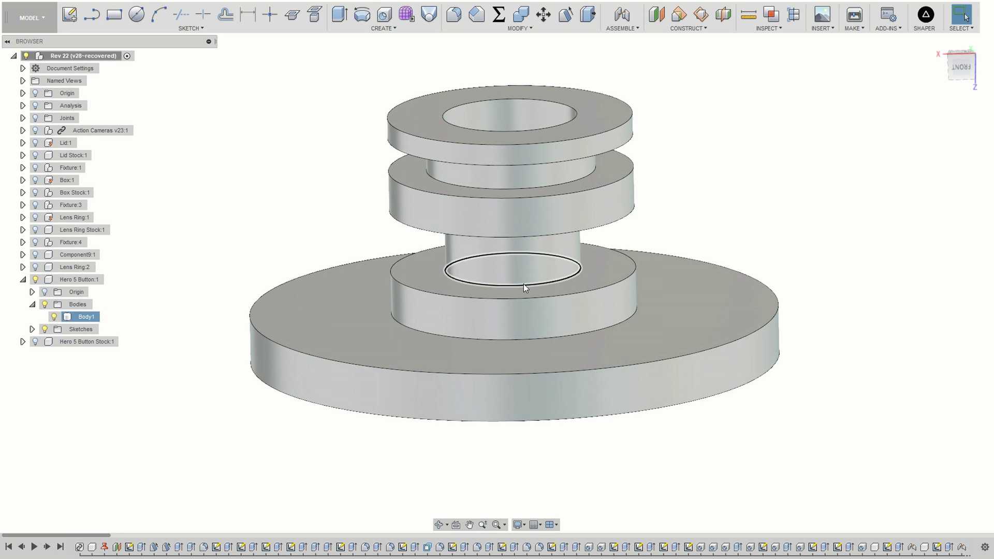
pyautogui.click(573, 275)
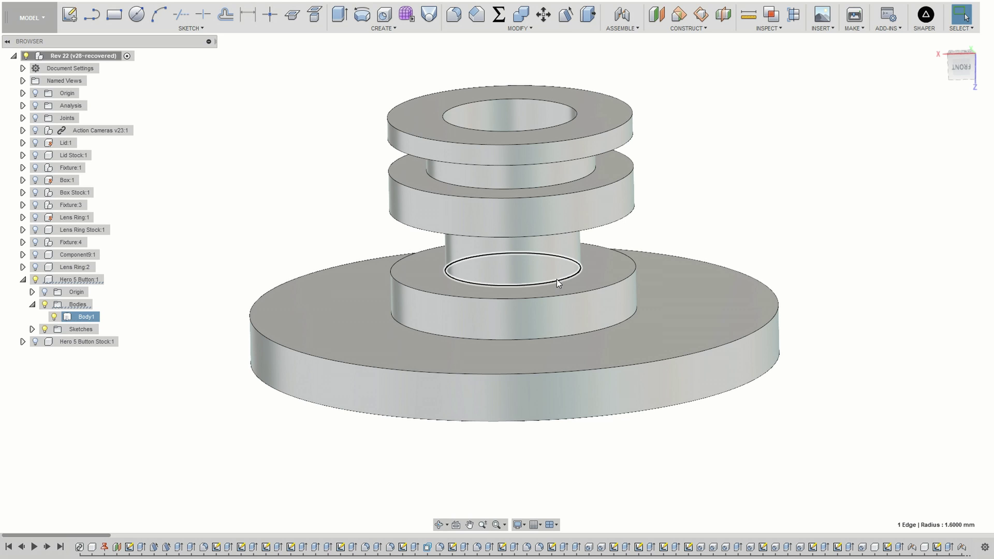
pyautogui.keyDown('shift'); pyautogui.moveTo(557, 278); pyautogui.dragTo(614, 212, button='middle'); pyautogui.keyUp('shift')
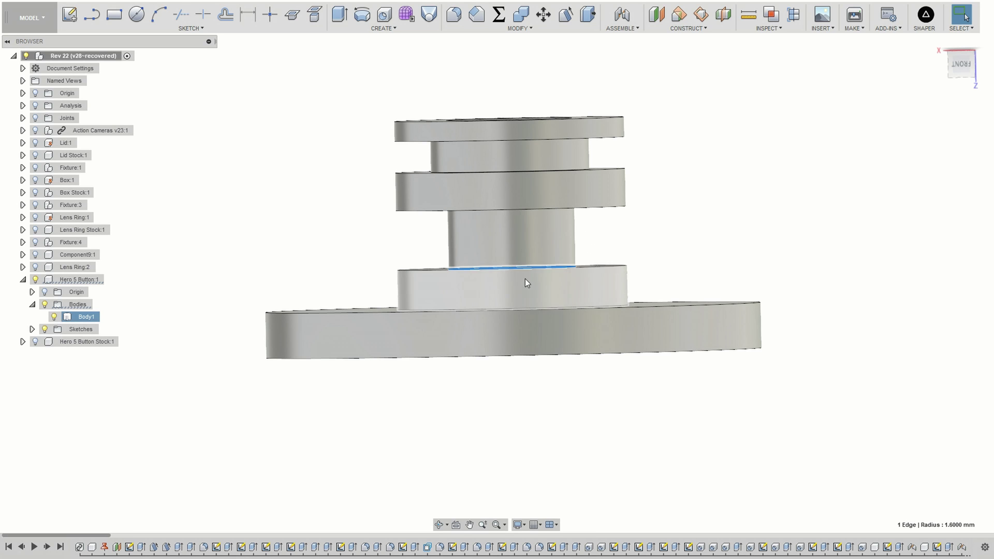
pyautogui.keyDown('shift'); pyautogui.moveTo(525, 278); pyautogui.dragTo(606, 255, button='middle'); pyautogui.keyUp('shift')
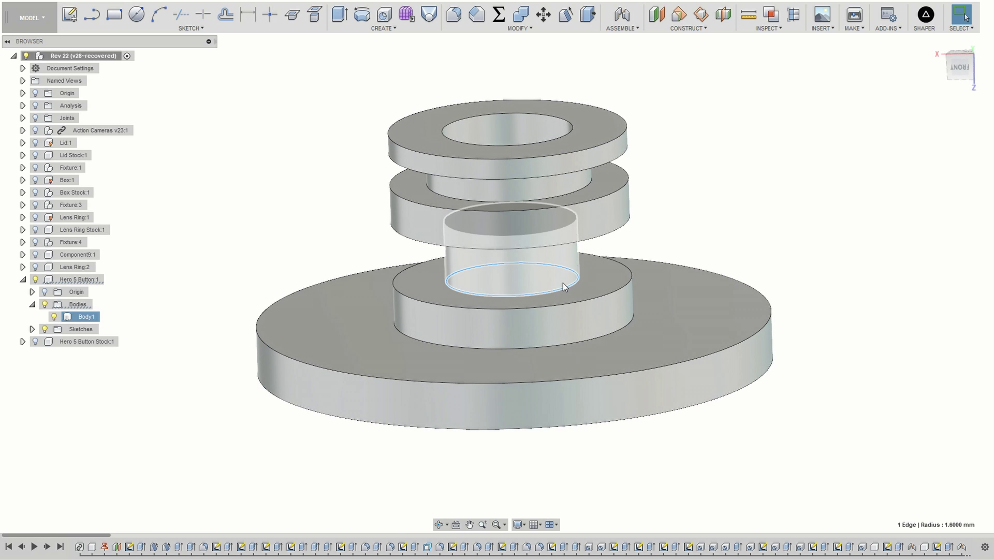
pyautogui.keyDown('shift'); pyautogui.moveTo(560, 288); pyautogui.dragTo(635, 274, button='middle'); pyautogui.keyUp('shift')
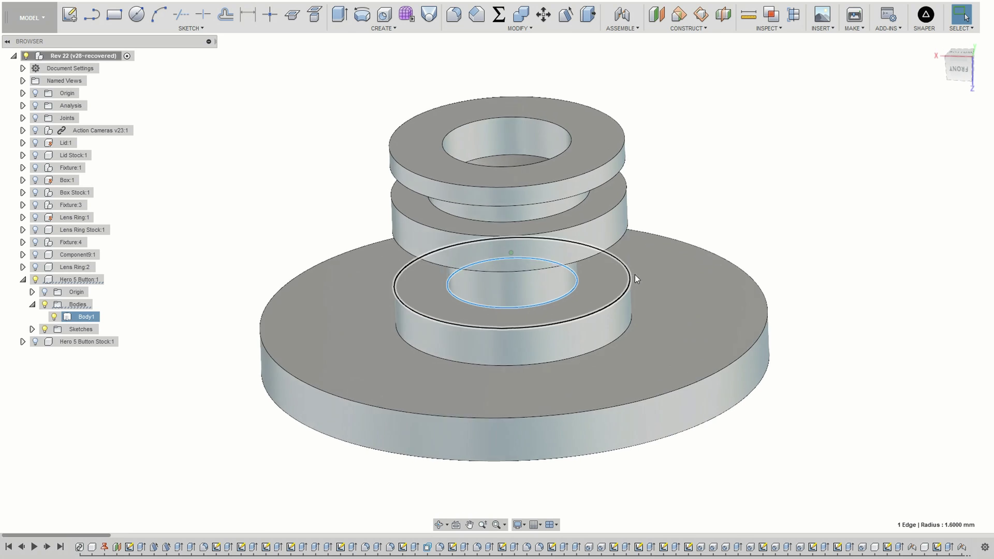
pyautogui.click(627, 264)
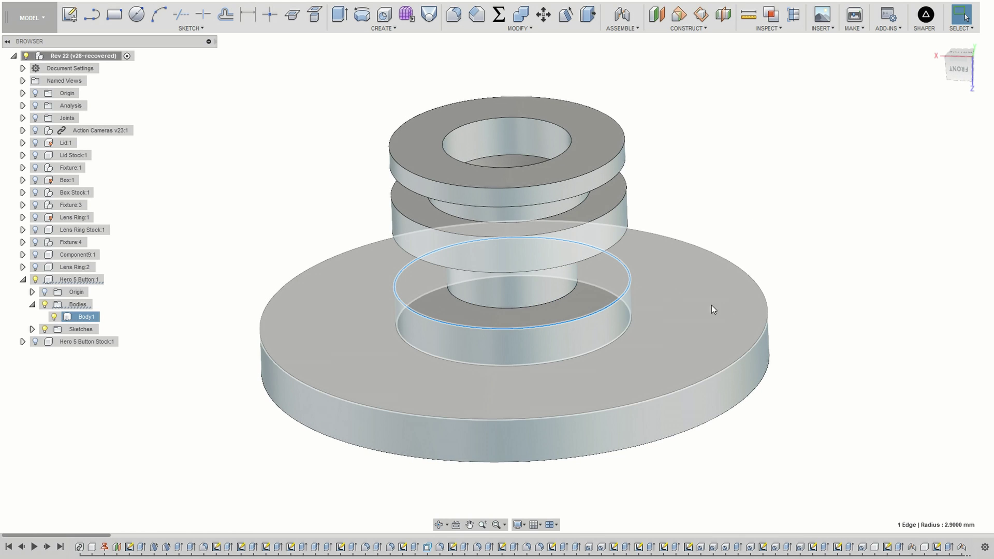
pyautogui.keyDown('shift'); pyautogui.moveTo(711, 309); pyautogui.dragTo(683, 252, button='middle'); pyautogui.keyUp('shift')
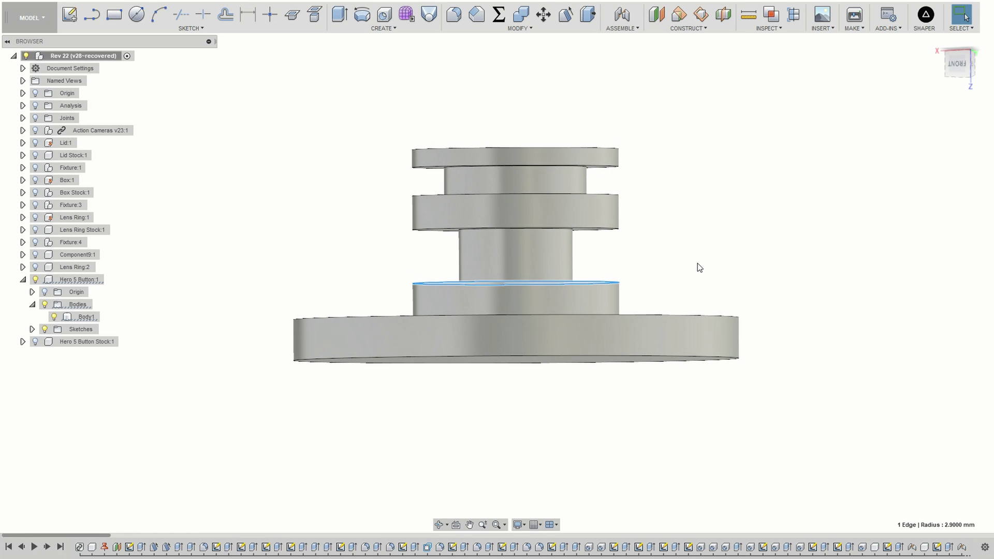
pyautogui.keyDown('shift'); pyautogui.moveTo(620, 264); pyautogui.dragTo(750, 252, button='middle'); pyautogui.keyUp('shift')
pyautogui.keyDown('shift'); pyautogui.moveTo(684, 266); pyautogui.dragTo(584, 293, button='middle'); pyautogui.keyUp('shift')
pyautogui.click(574, 297)
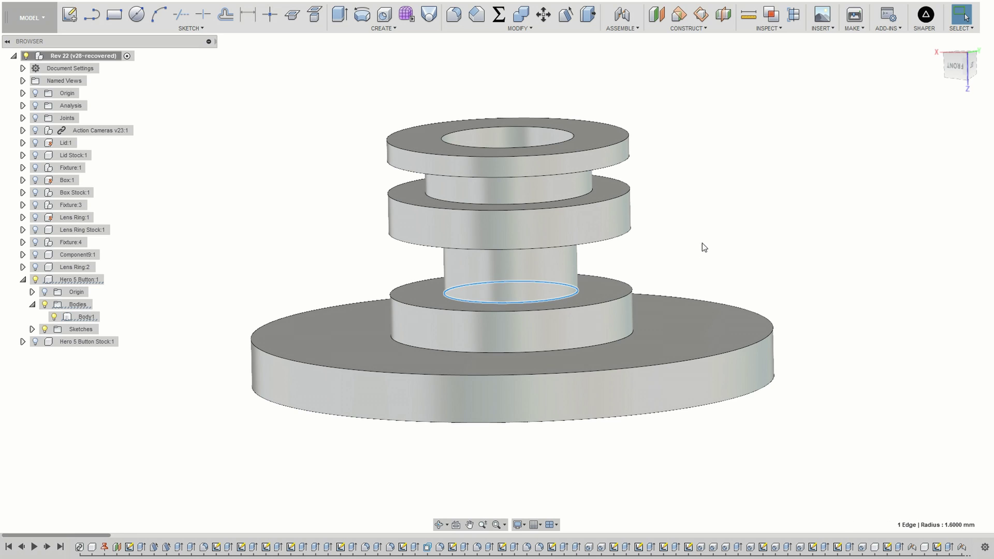
pyautogui.keyDown('shift'); pyautogui.moveTo(702, 244); pyautogui.dragTo(535, 306, button='middle'); pyautogui.keyUp('shift')
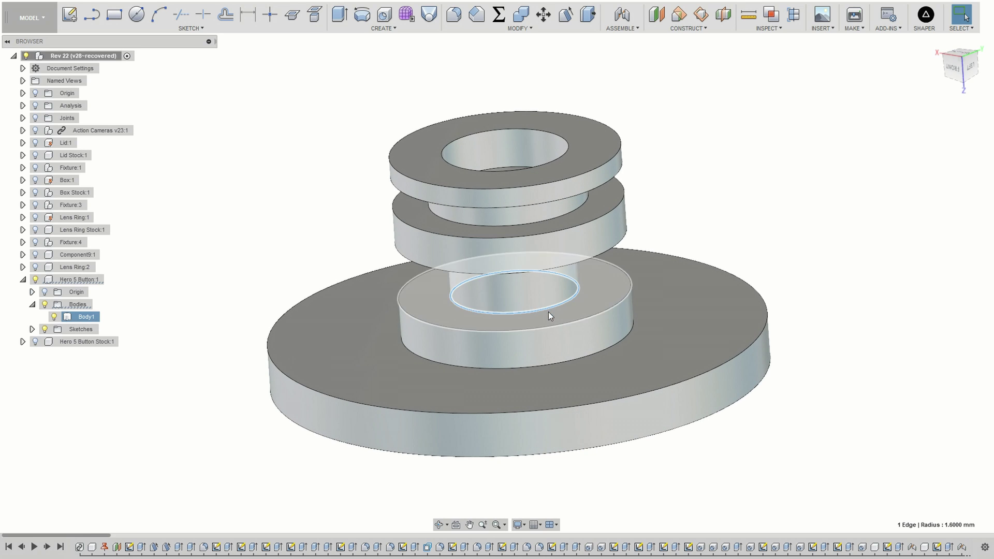
pyautogui.click(778, 201)
pyautogui.keyDown('shift'); pyautogui.moveTo(775, 217); pyautogui.dragTo(442, 402, button='middle'); pyautogui.keyUp('shift')
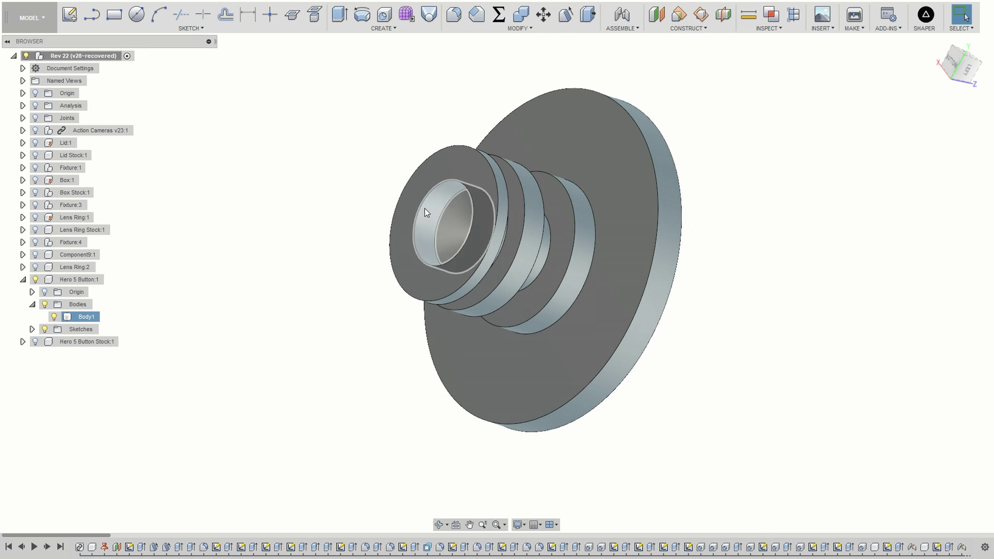
pyautogui.click(434, 222)
pyautogui.keyDown('shift'); pyautogui.click(449, 231); pyautogui.keyUp('shift')
pyautogui.keyDown('shift'); pyautogui.moveTo(450, 231); pyautogui.dragTo(517, 169, button='middle'); pyautogui.keyUp('shift')
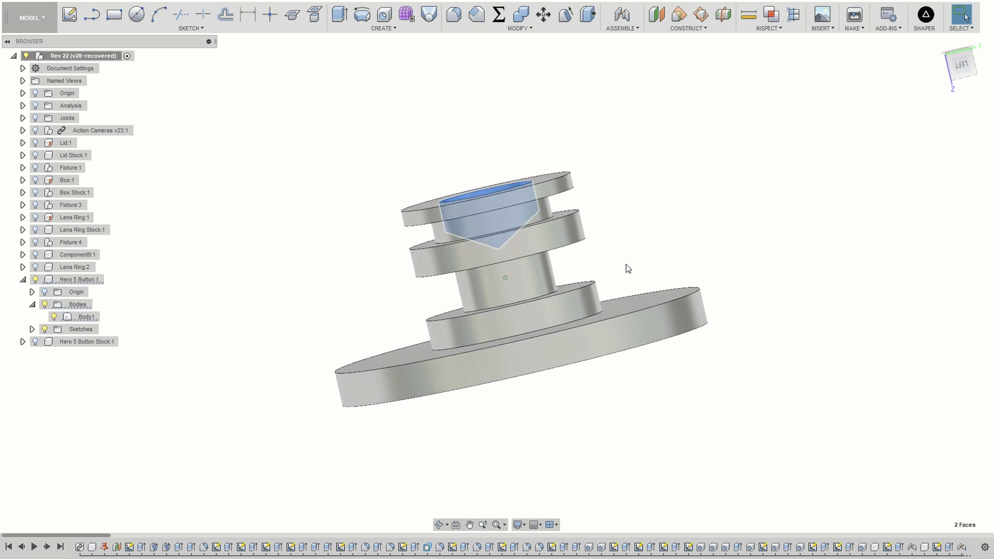
pyautogui.click(635, 153)
pyautogui.keyDown('shift'); pyautogui.moveTo(636, 153); pyautogui.dragTo(754, 330, button='middle'); pyautogui.keyUp('shift')
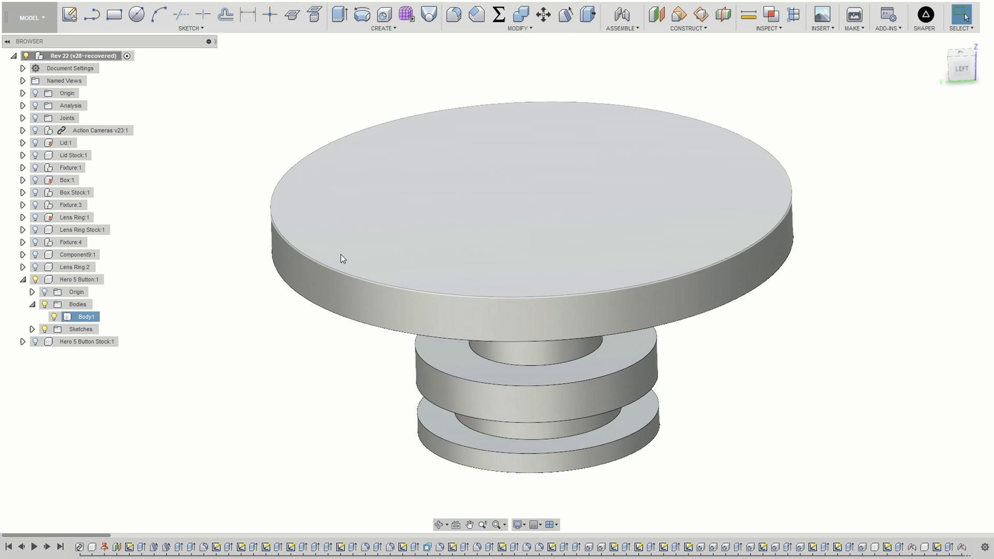
pyautogui.click(340, 258)
pyautogui.click(325, 284)
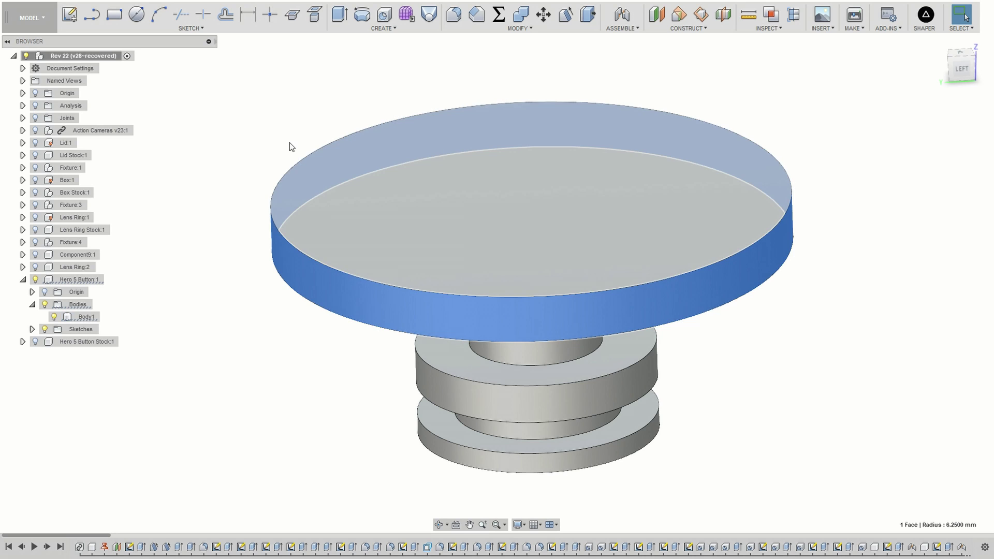
pyautogui.click(290, 144)
pyautogui.rightClick(99, 57)
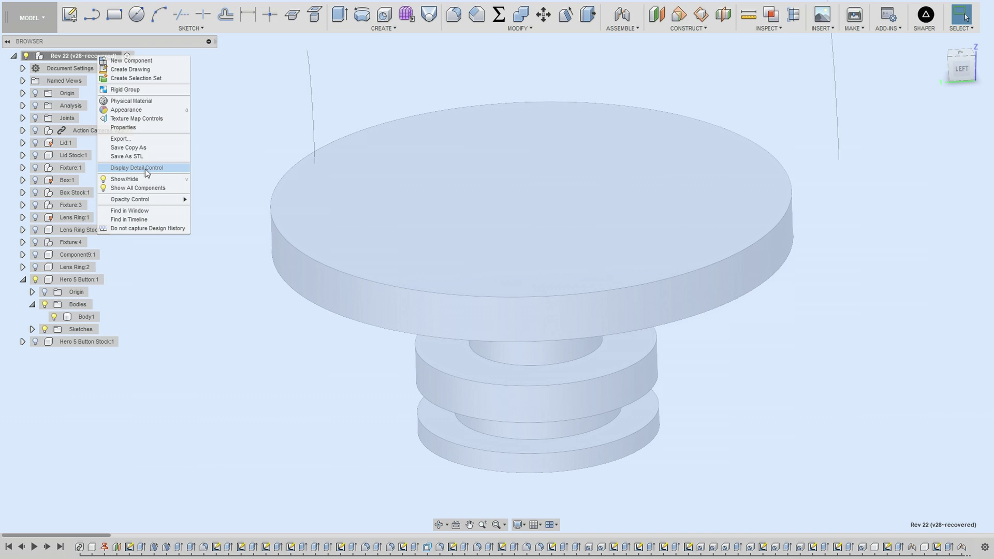
pyautogui.click(247, 76)
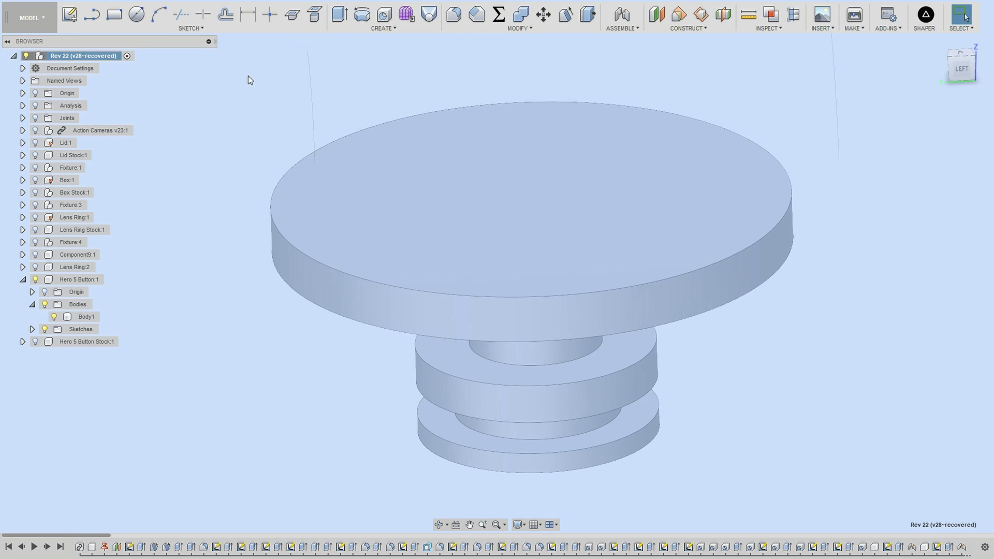
pyautogui.click(83, 56)
pyautogui.rightClick(82, 55)
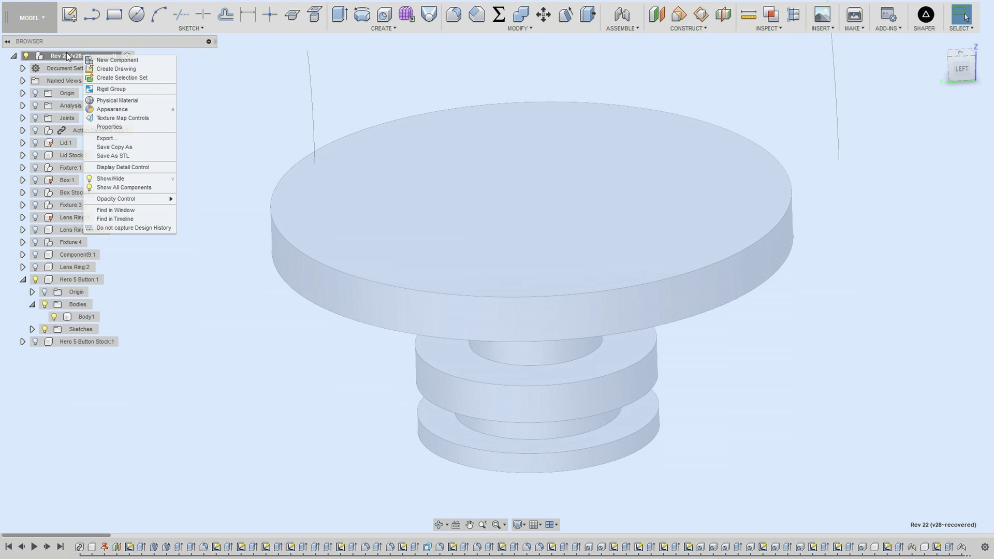
pyautogui.click(124, 167)
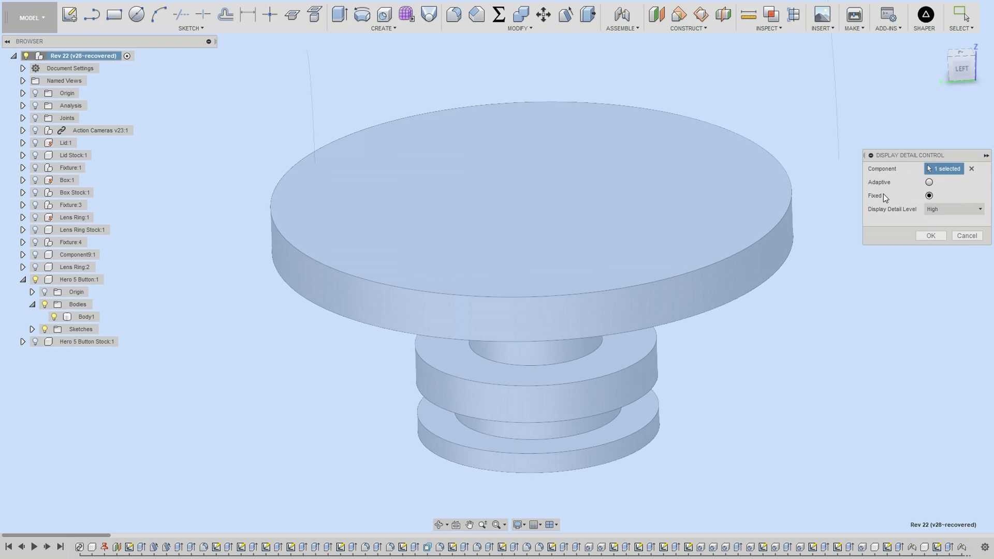
pyautogui.click(941, 208)
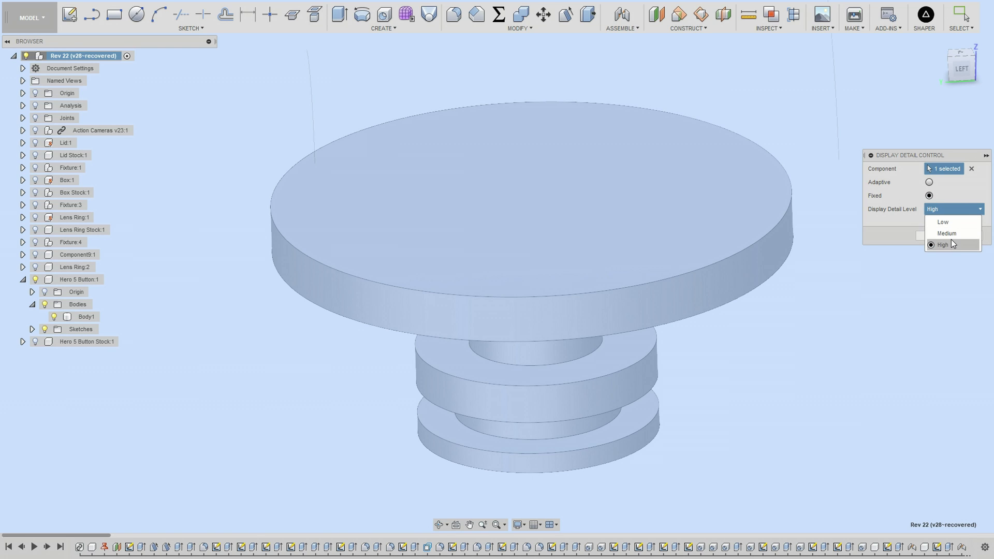
pyautogui.click(952, 244)
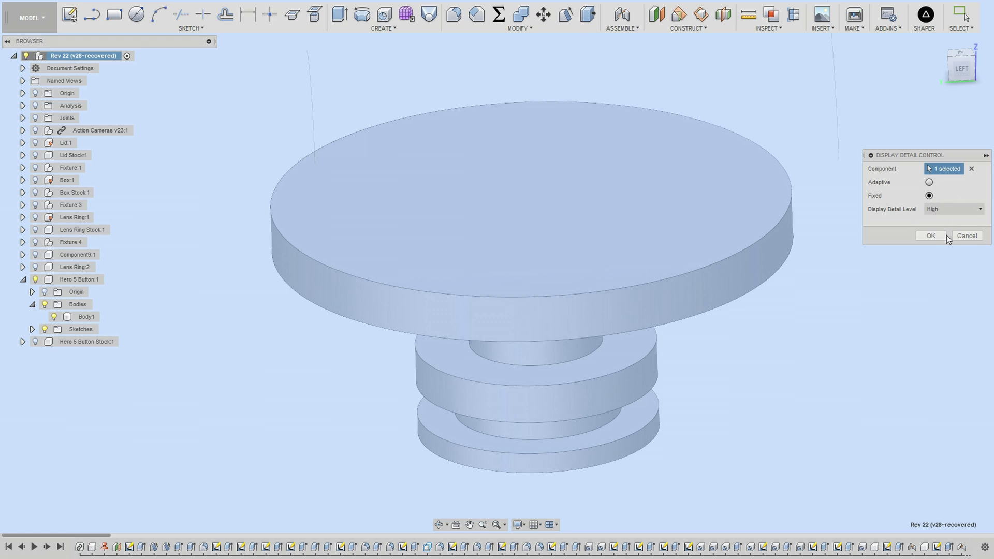
pyautogui.click(945, 208)
pyautogui.click(943, 224)
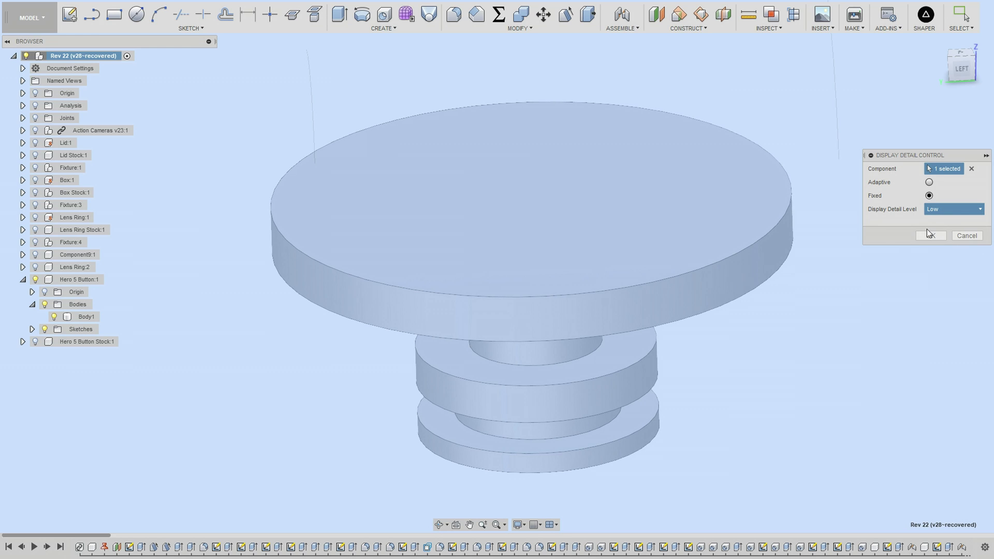
pyautogui.click(930, 236)
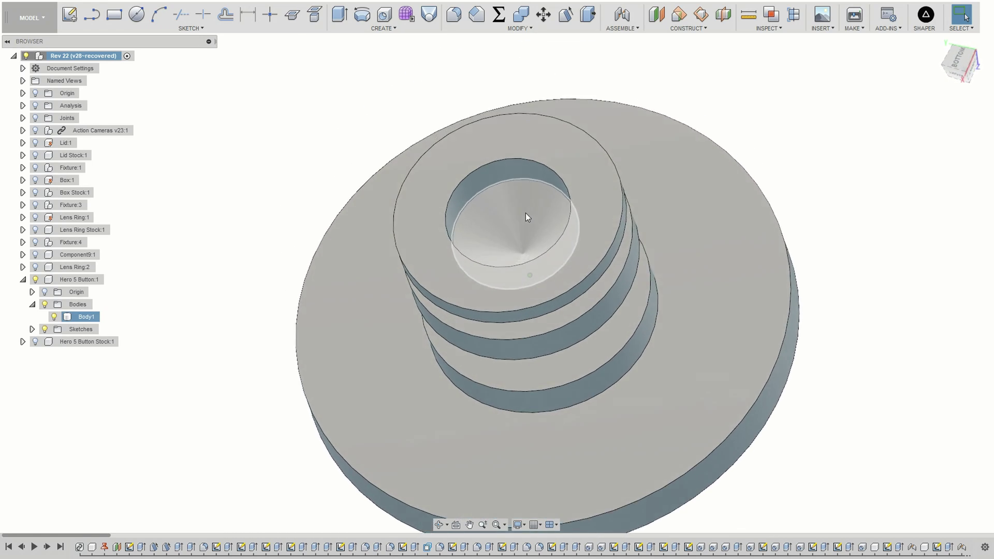
pyautogui.keyDown('shift'); pyautogui.moveTo(490, 211); pyautogui.dragTo(527, 191, button='middle'); pyautogui.keyUp('shift')
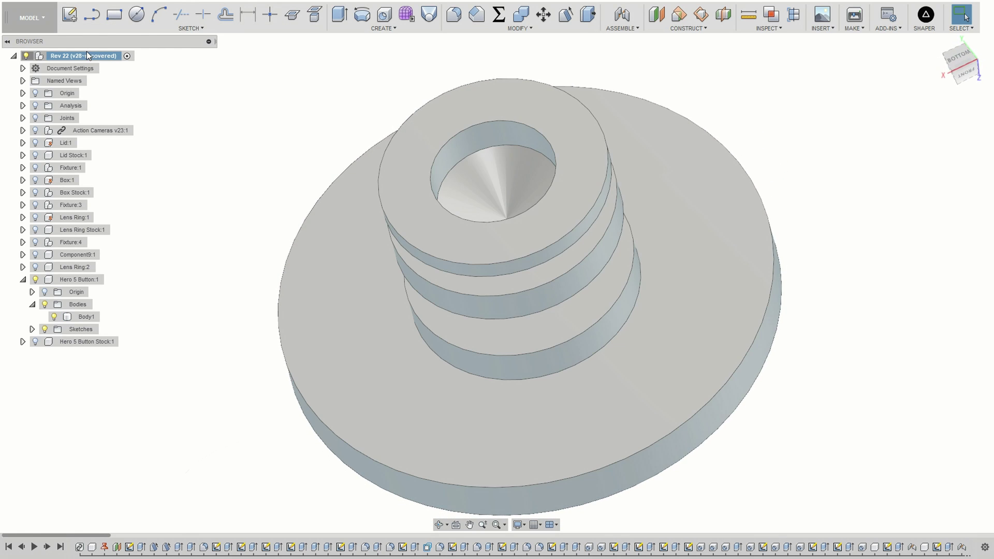
pyautogui.rightClick(86, 52)
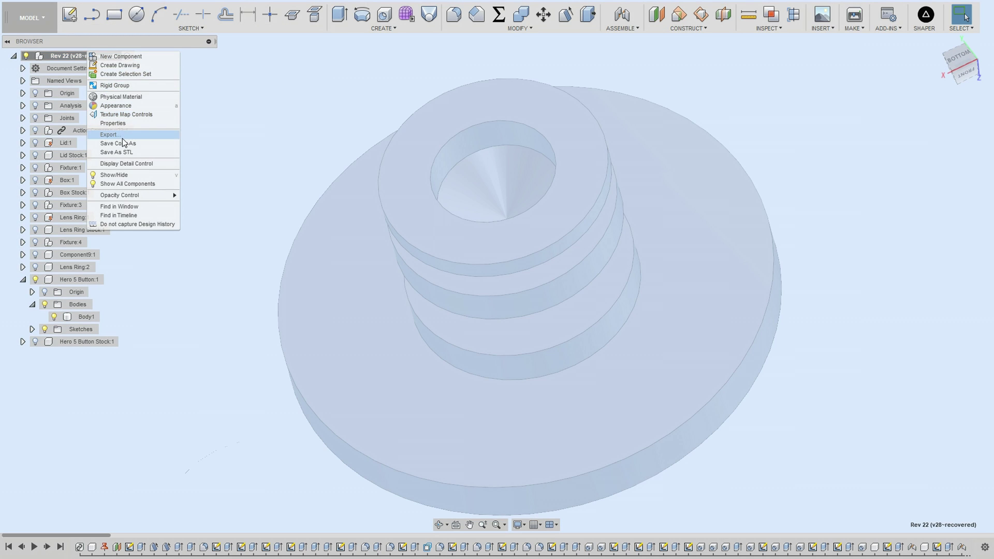
pyautogui.click(126, 164)
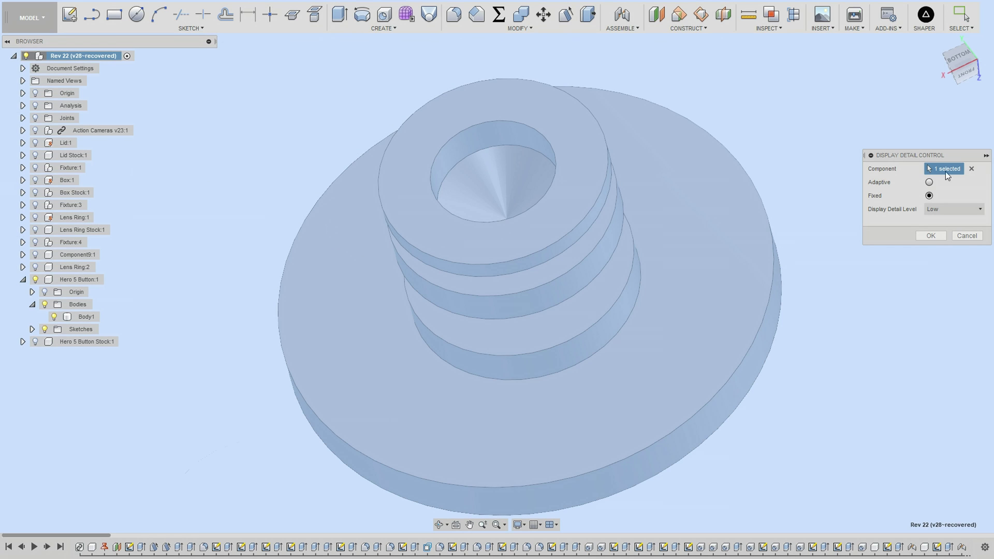
pyautogui.click(965, 211)
pyautogui.click(960, 247)
pyautogui.click(931, 236)
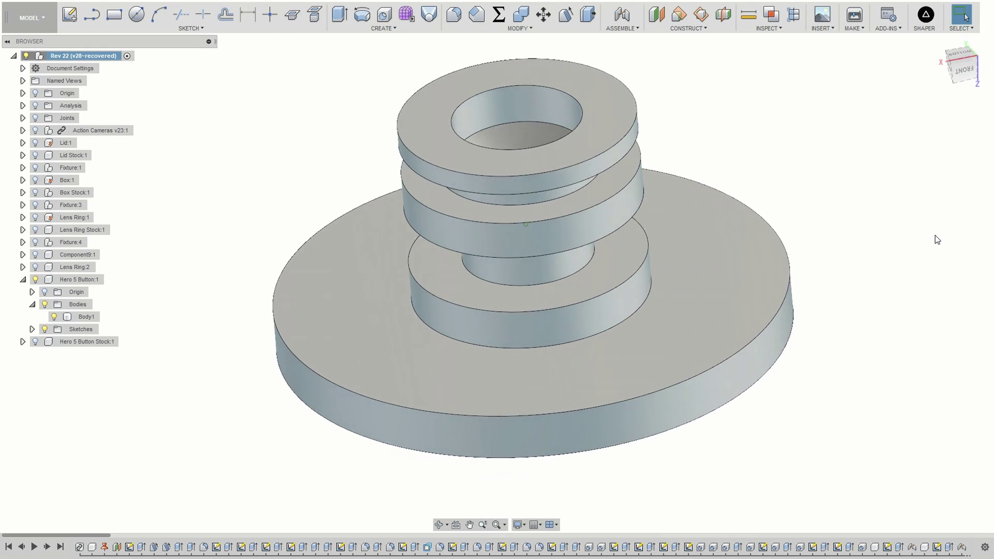
pyautogui.click(548, 215)
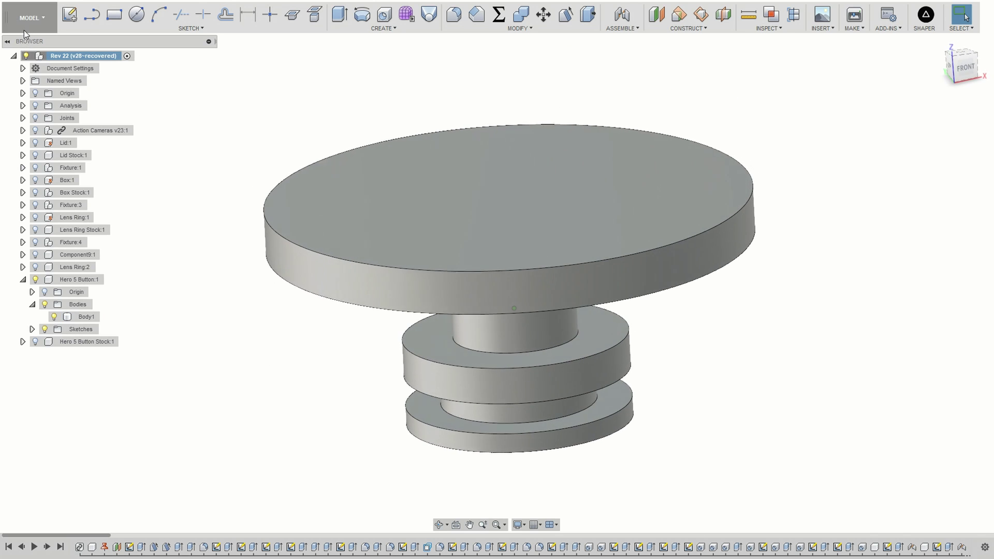
pyautogui.click(24, 30)
# Step: Switch to CAM and preview every Button 01 toolpath from Adaptive16 through Contour90
pyautogui.click(21, 150)
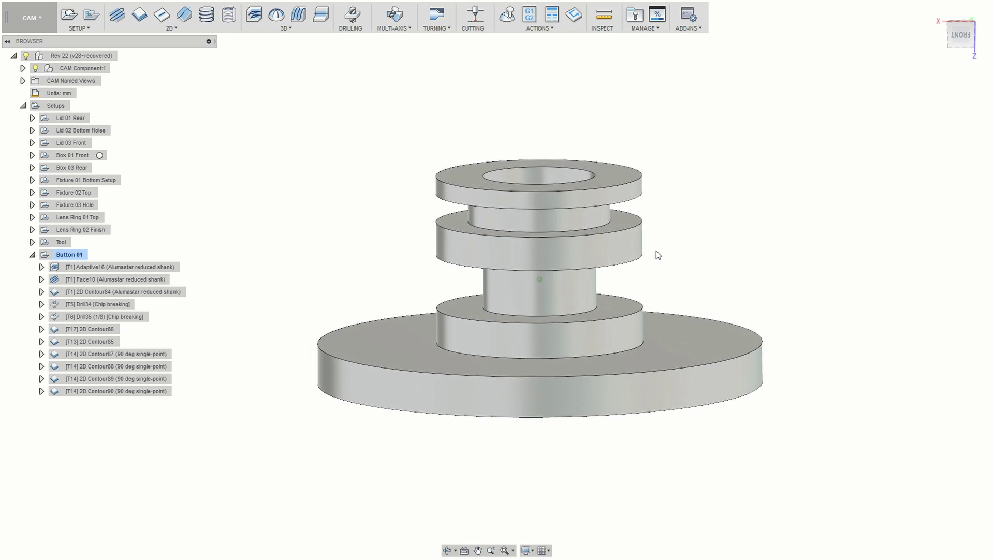
pyautogui.click(105, 268)
pyautogui.keyDown('shift'); pyautogui.click(93, 391); pyautogui.keyUp('shift')
pyautogui.scroll(-6, 466, 321)
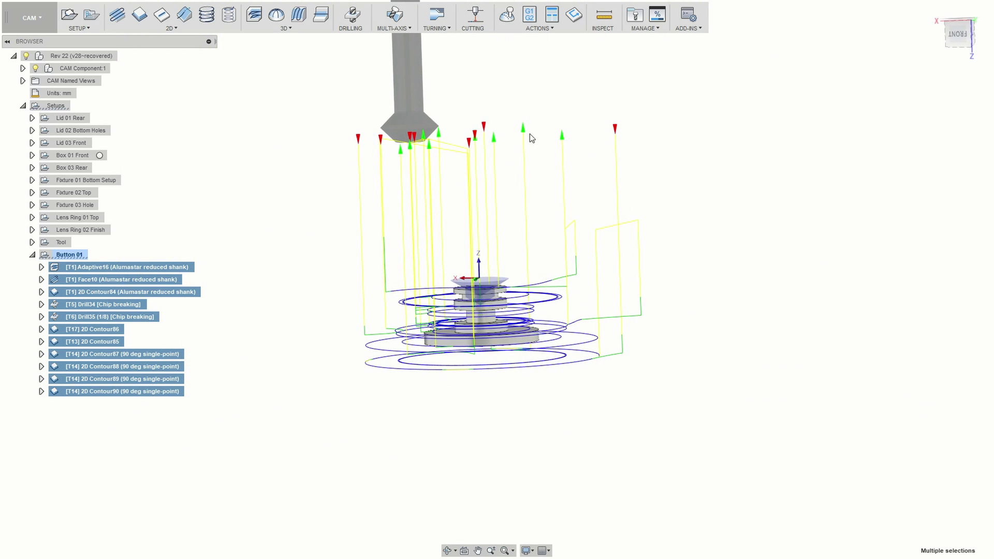
pyautogui.keyDown('shift'); pyautogui.moveTo(530, 134); pyautogui.dragTo(507, 290, button='middle'); pyautogui.keyUp('shift')
pyautogui.keyDown('shift'); pyautogui.moveTo(500, 329); pyautogui.dragTo(788, 333, button='middle'); pyautogui.keyUp('shift')
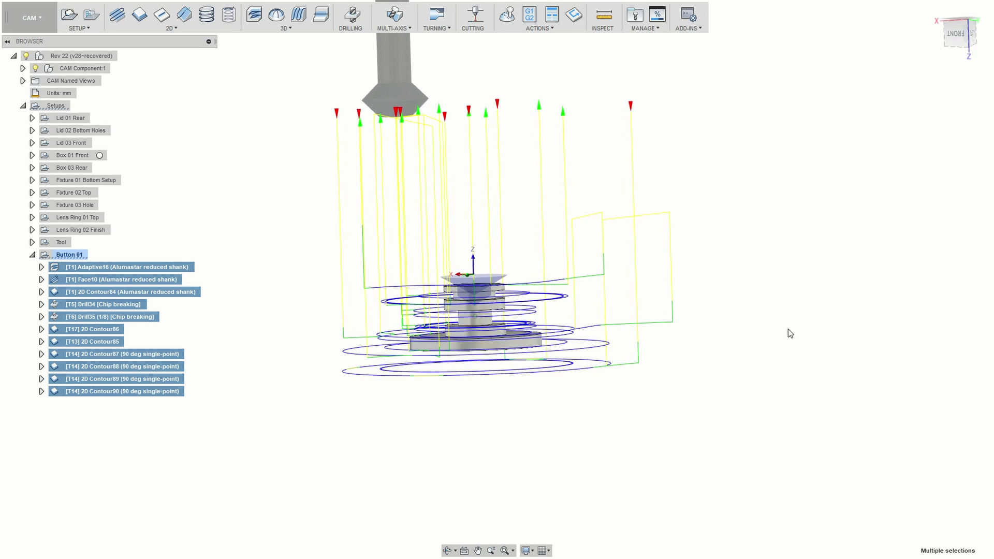
pyautogui.click(74, 256)
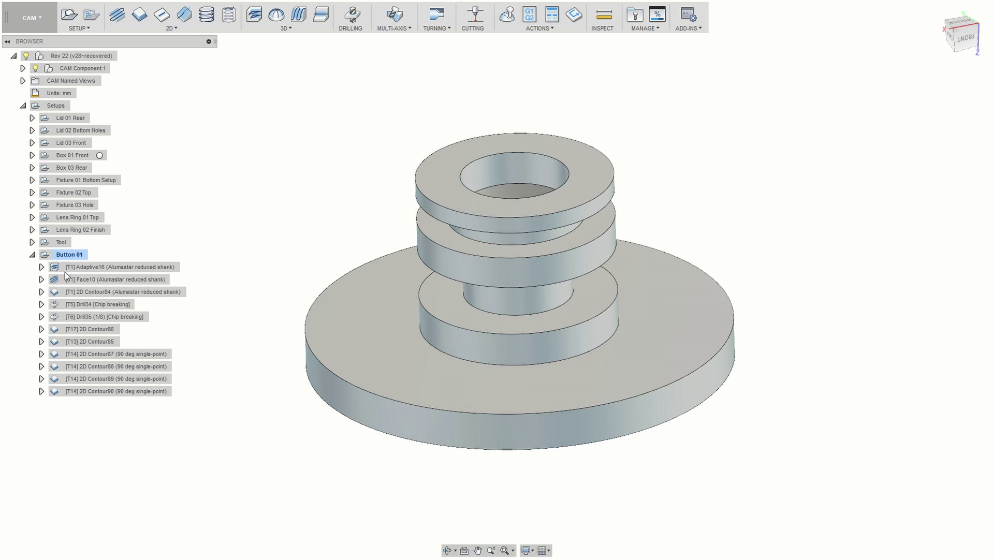
pyautogui.rightClick(71, 254)
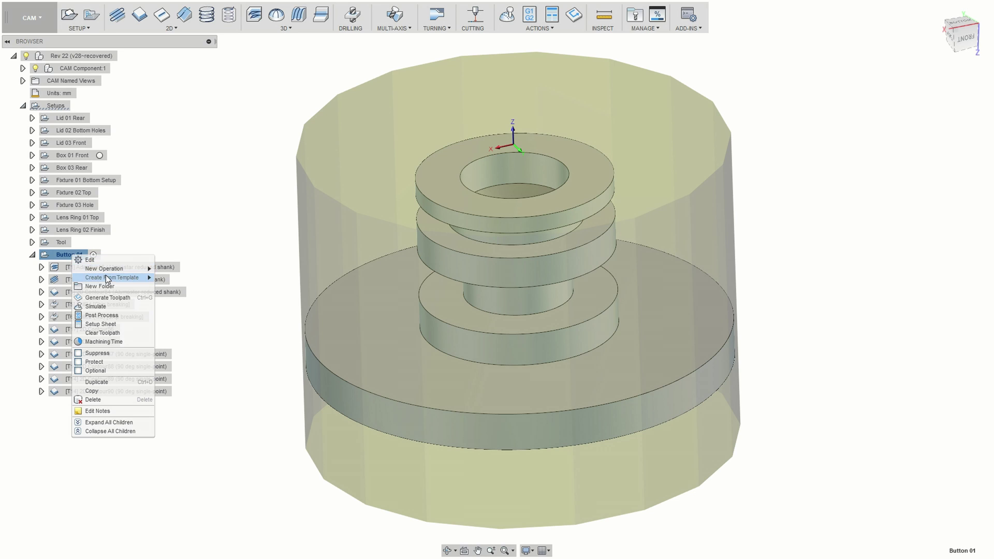
pyautogui.click(231, 233)
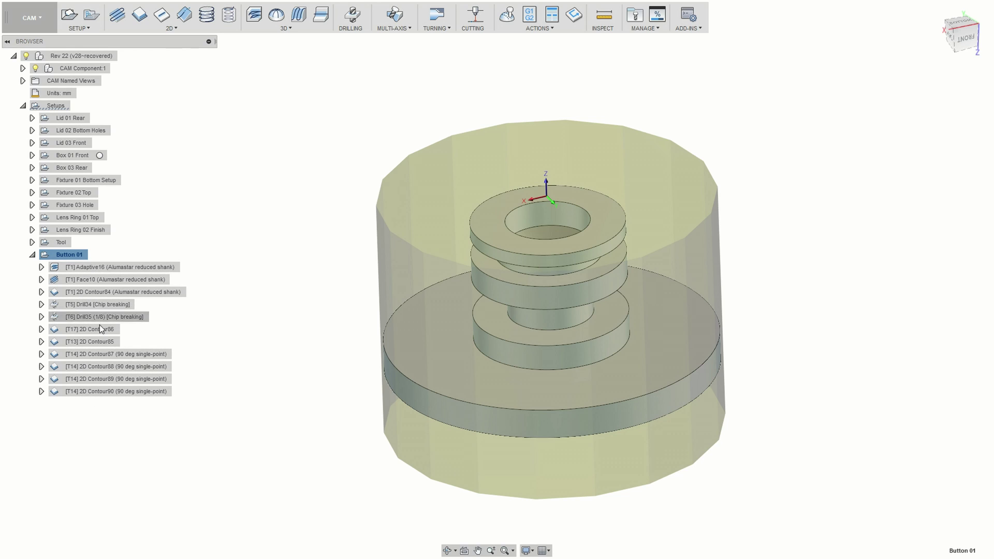
pyautogui.click(212, 332)
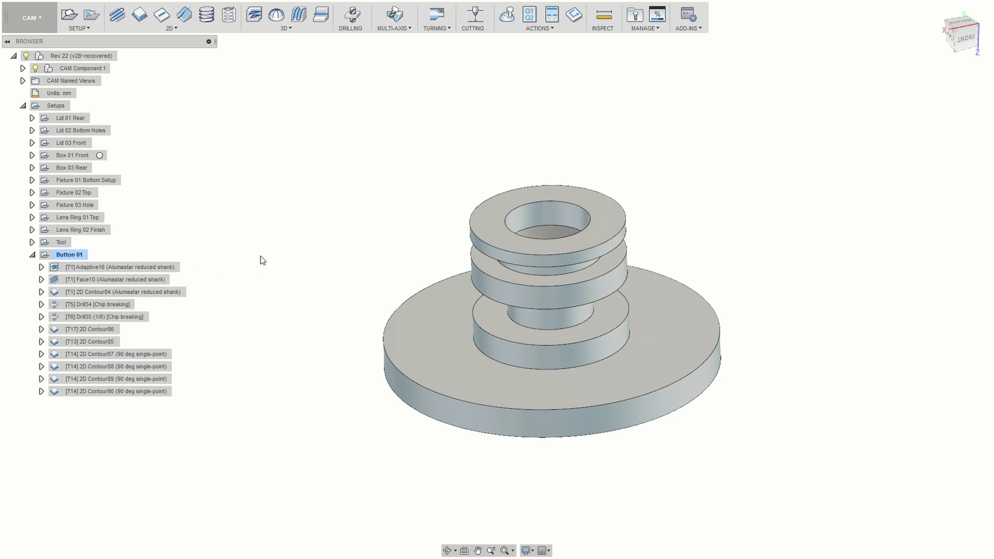
pyautogui.scroll(3, 263, 252)
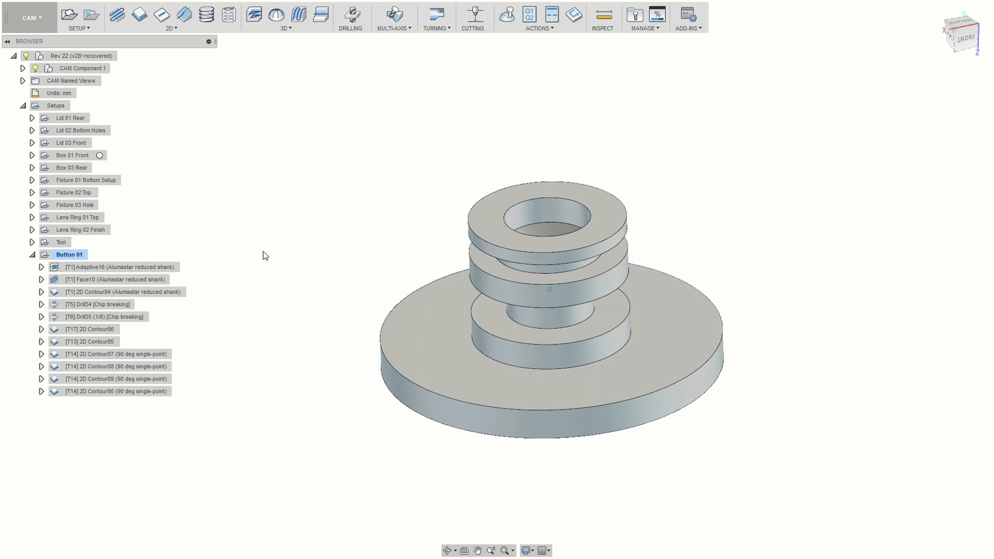
# Step: Generate the toolpaths for the Button 01 setup
pyautogui.click(638, 30)
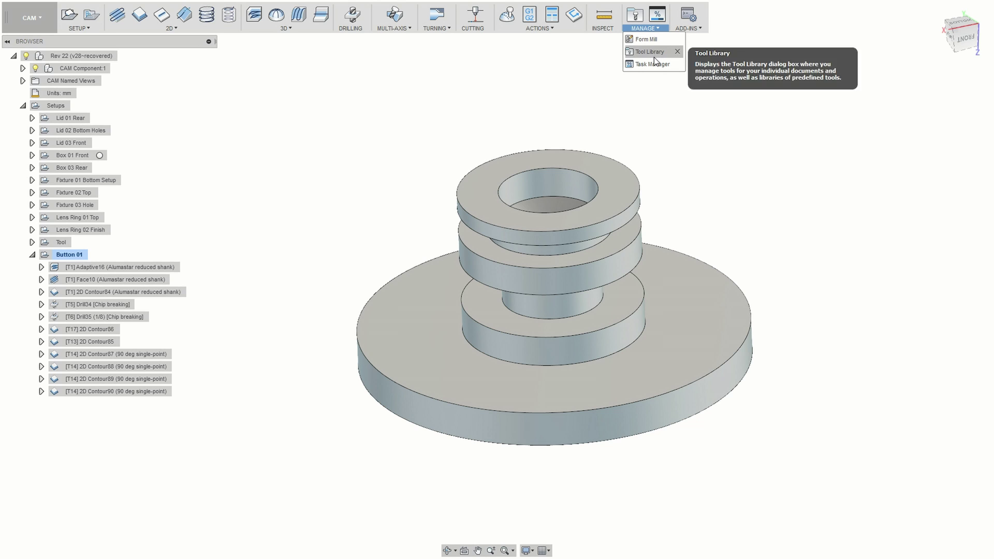
pyautogui.click(657, 15)
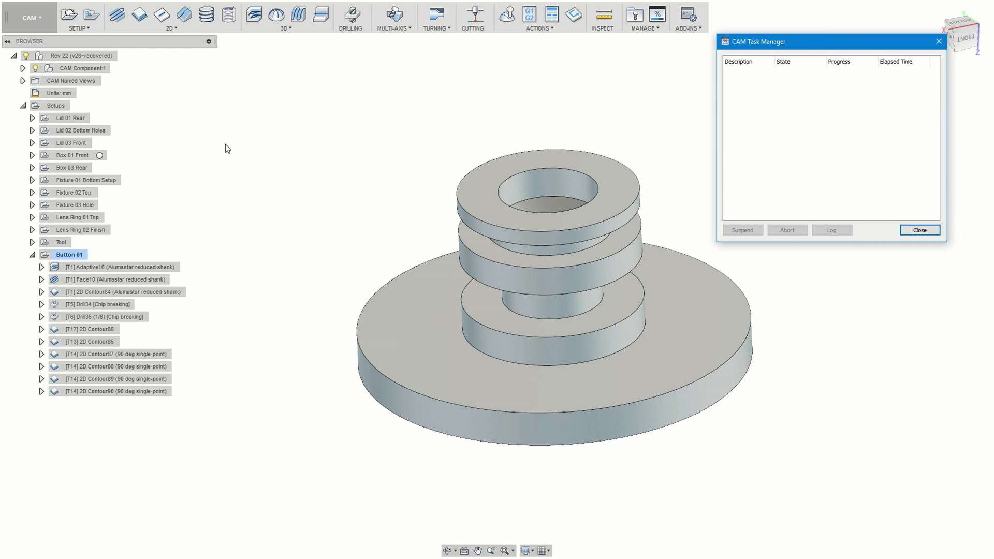
pyautogui.rightClick(69, 258)
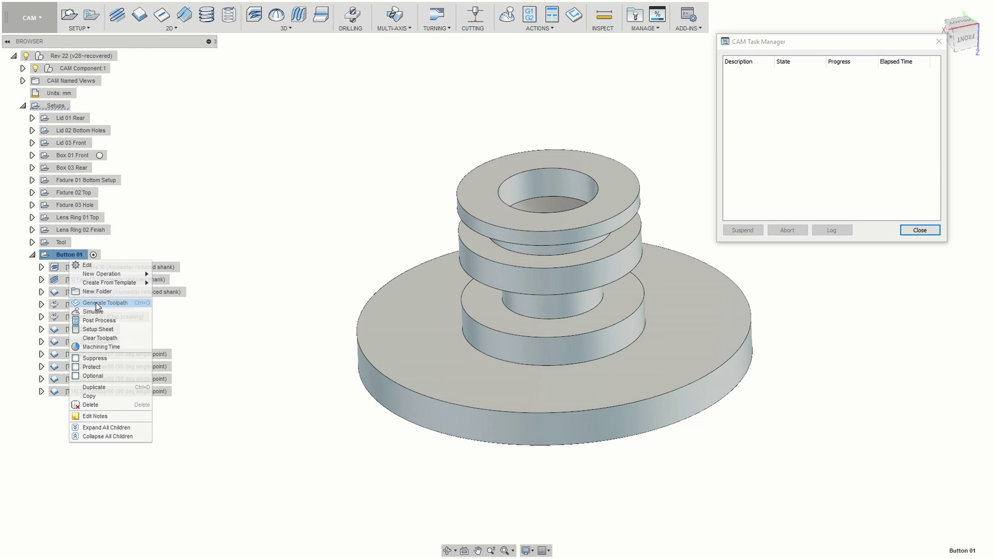
pyautogui.click(97, 304)
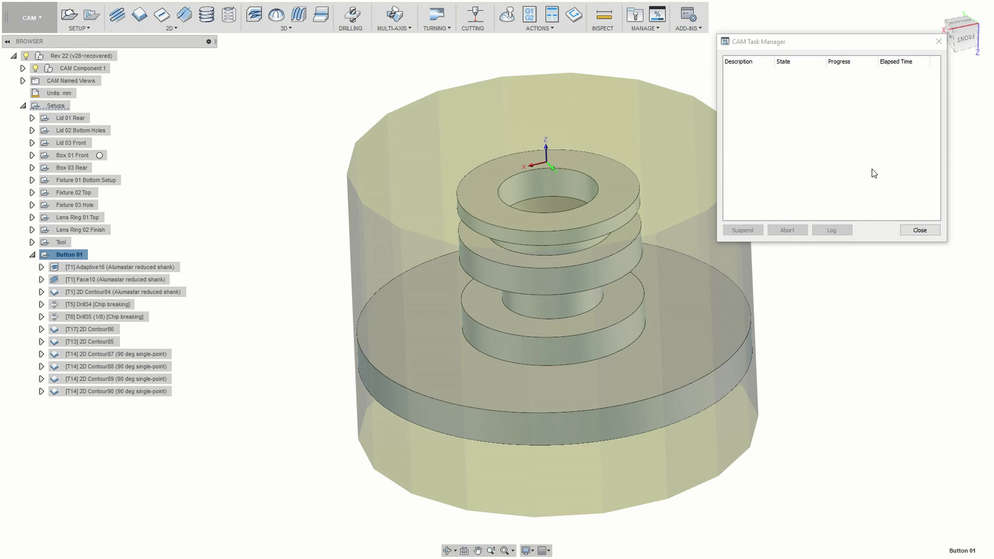
pyautogui.click(923, 232)
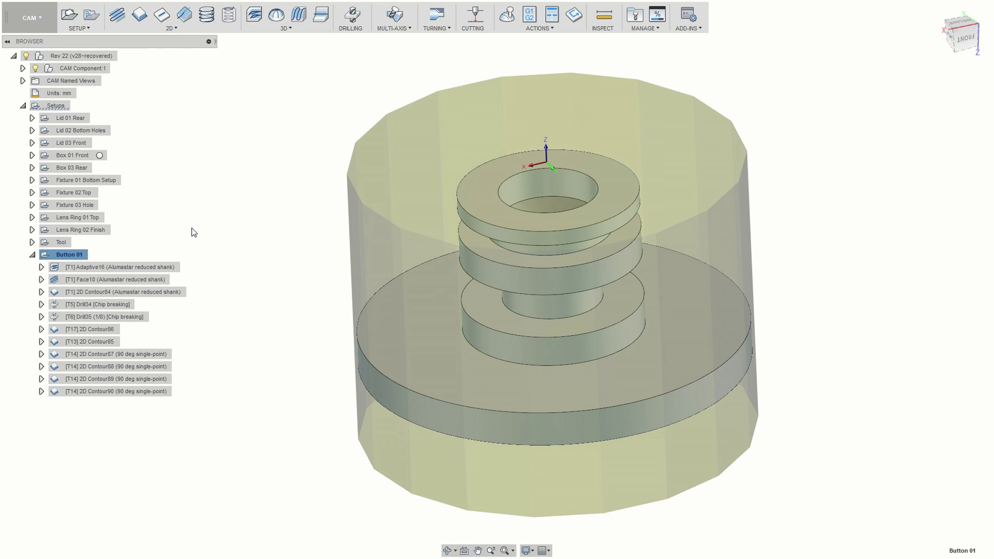
# Step: Regenerate toolpaths for all setups and confirm completion in the Task Manager
pyautogui.rightClick(54, 105)
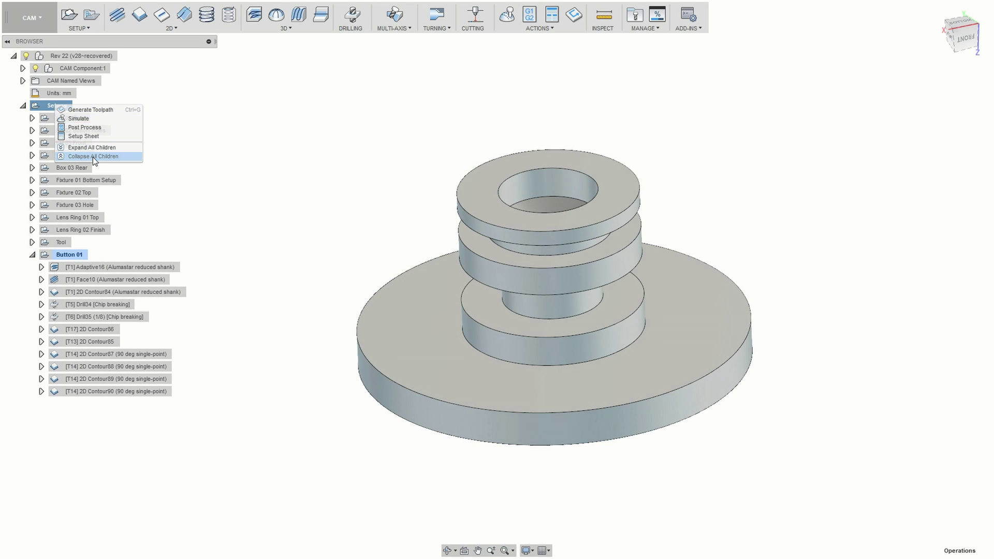
pyautogui.click(113, 110)
pyautogui.click(254, 185)
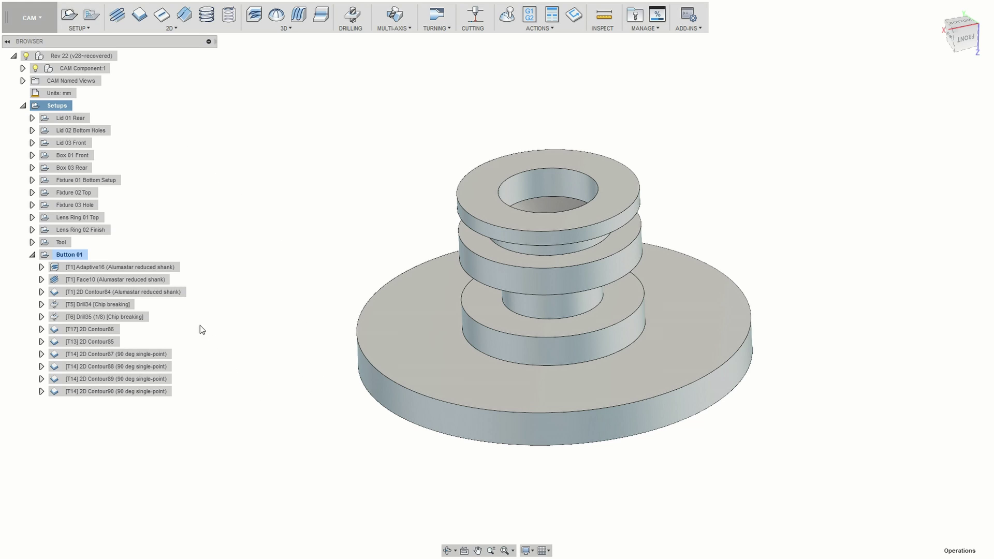
pyautogui.click(665, 17)
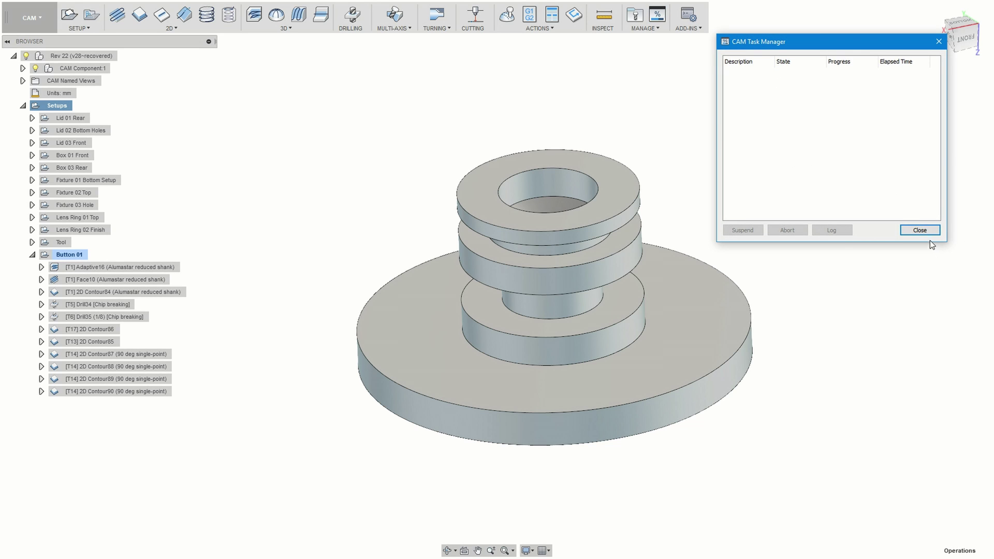
pyautogui.click(927, 232)
pyautogui.scroll(2, 350, 167)
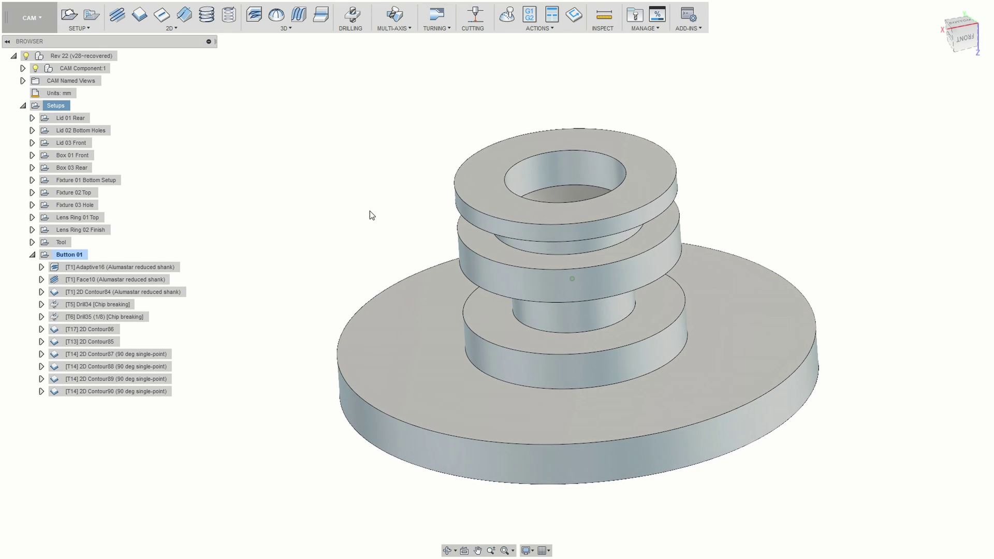
pyautogui.keyDown('shift'); pyautogui.moveTo(370, 210); pyautogui.dragTo(361, 187, button='middle'); pyautogui.keyUp('shift')
# Step: Start simulating Button 01 with the whole stock in view and faster playback
pyautogui.rightClick(68, 255)
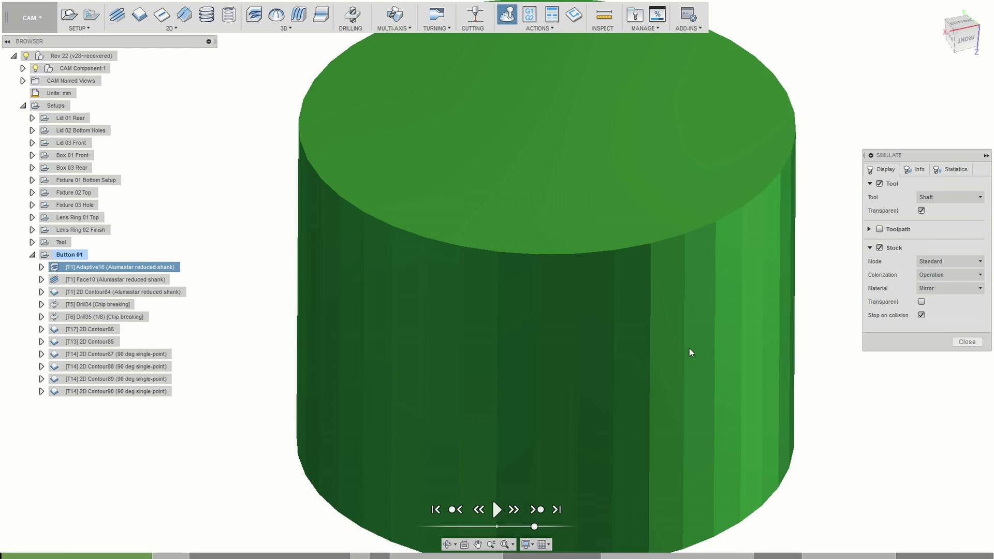
pyautogui.press('F6')
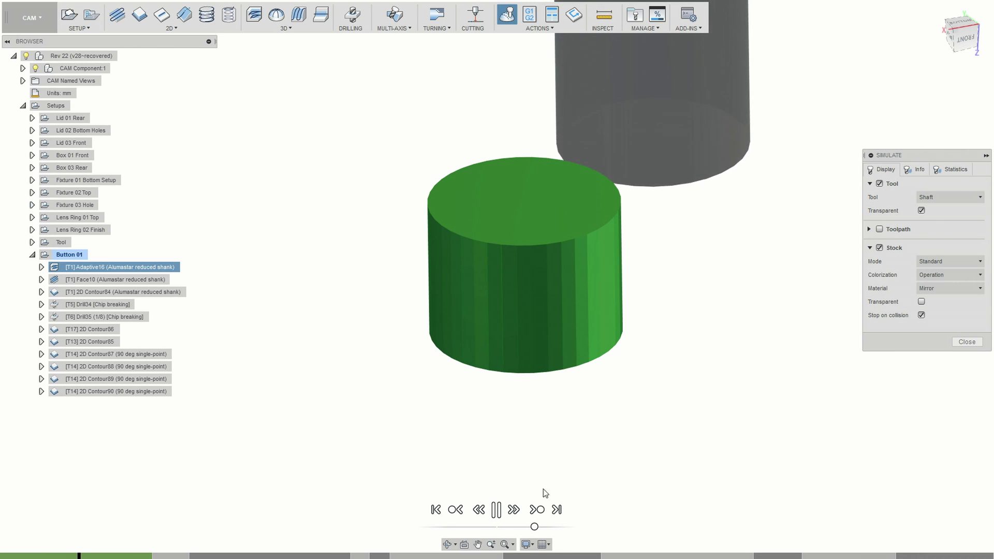
pyautogui.moveTo(534, 526); pyautogui.dragTo(541, 527)
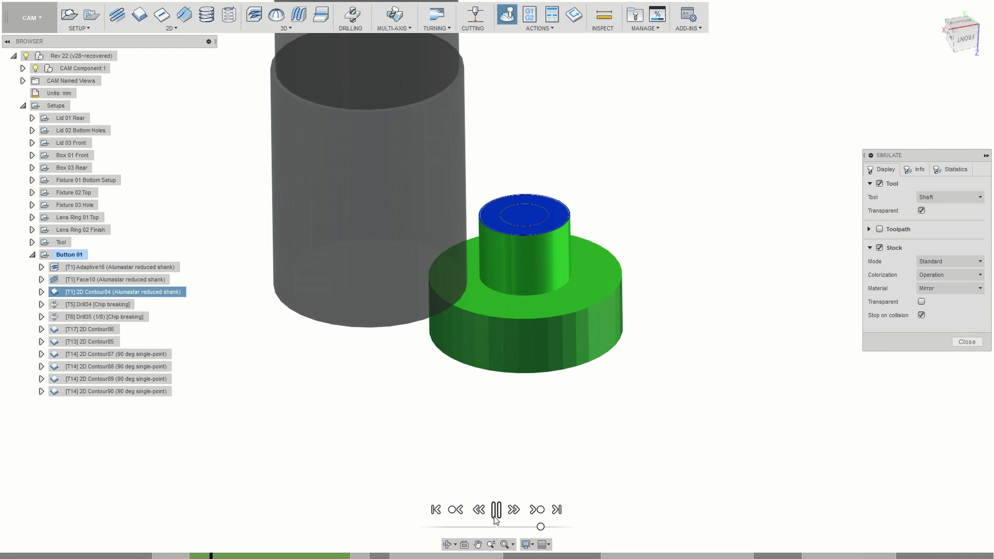
pyautogui.click(496, 512)
pyautogui.click(496, 509)
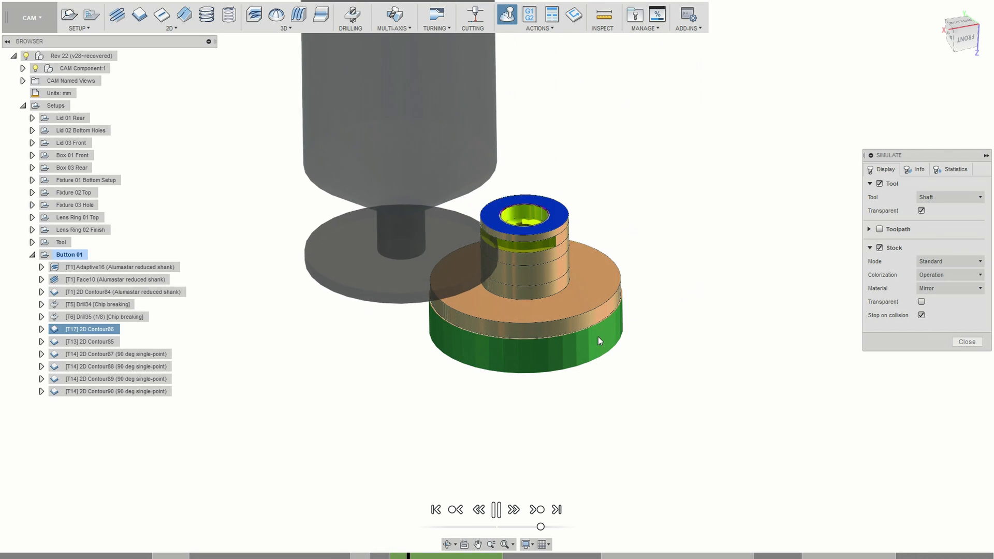
# Step: Run the simulation through the boss and first groove passes with CAM Component:1 hidden
pyautogui.click(497, 511)
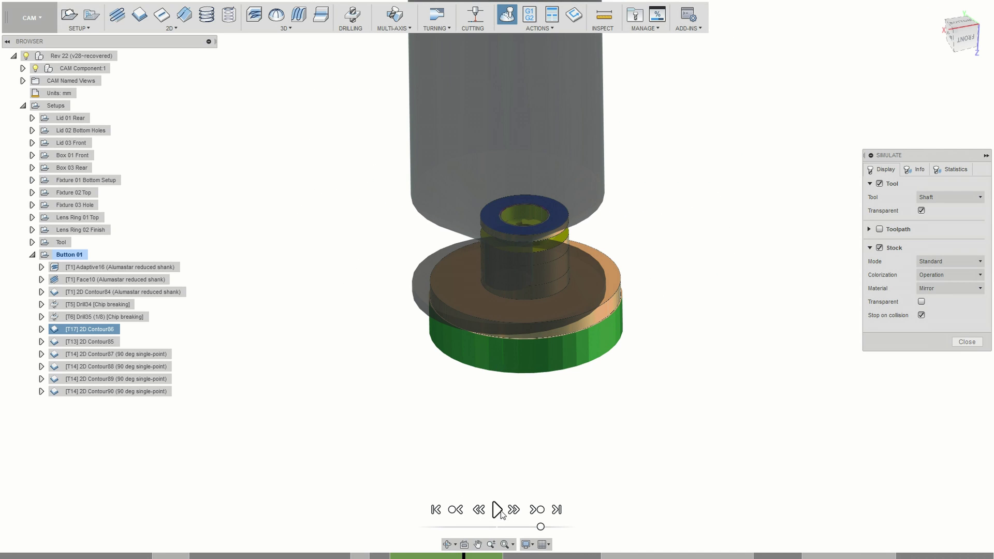
pyautogui.click(501, 511)
pyautogui.click(500, 511)
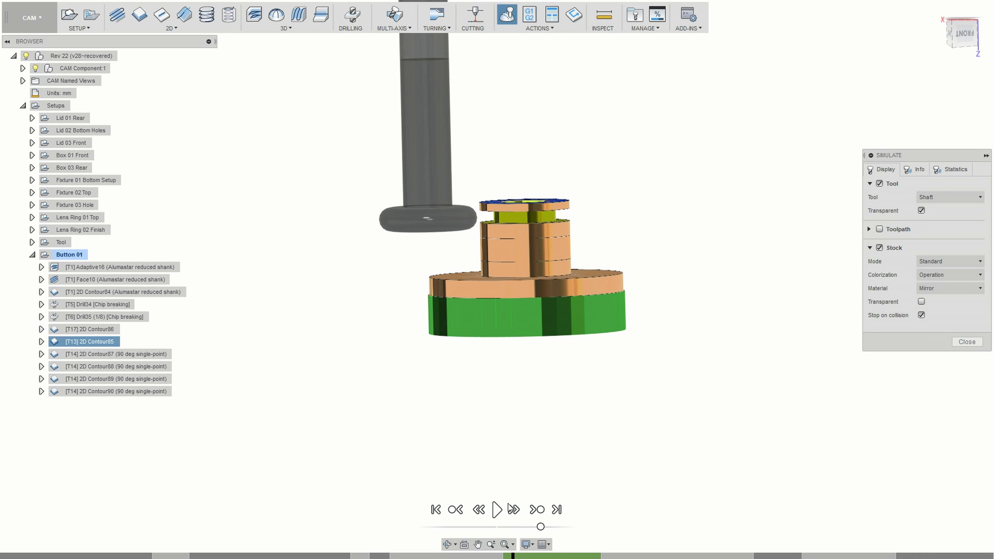
pyautogui.click(498, 510)
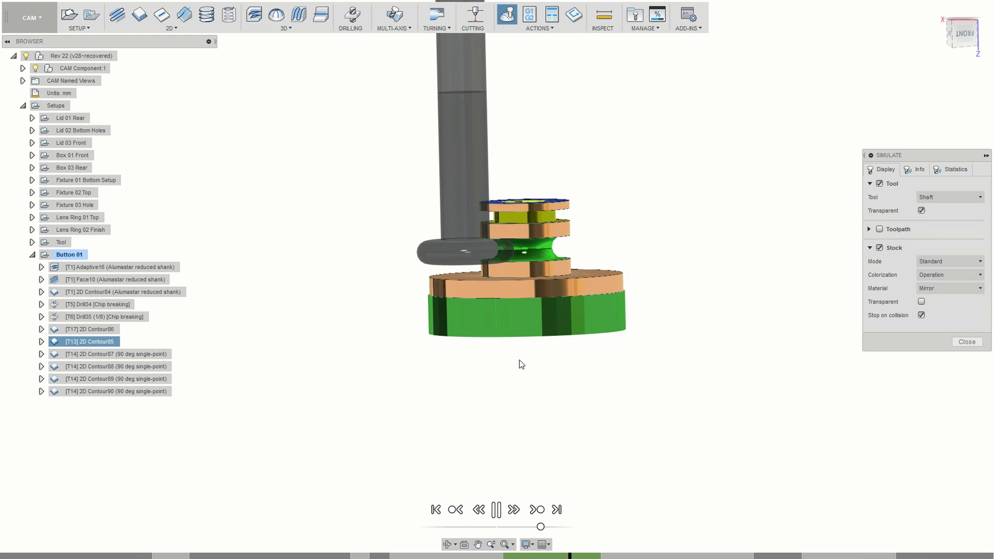
pyautogui.click(495, 514)
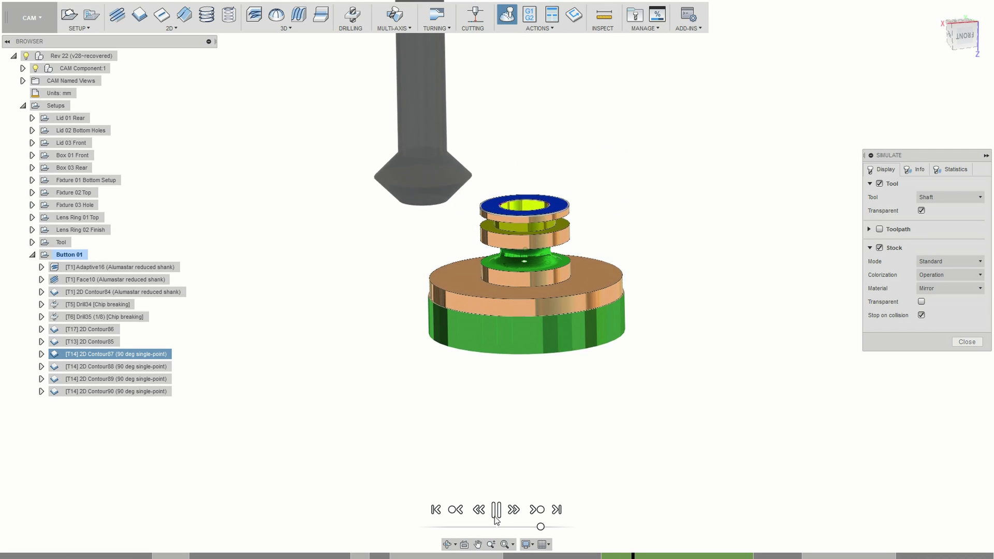
pyautogui.click(35, 69)
pyautogui.scroll(3, 778, 312)
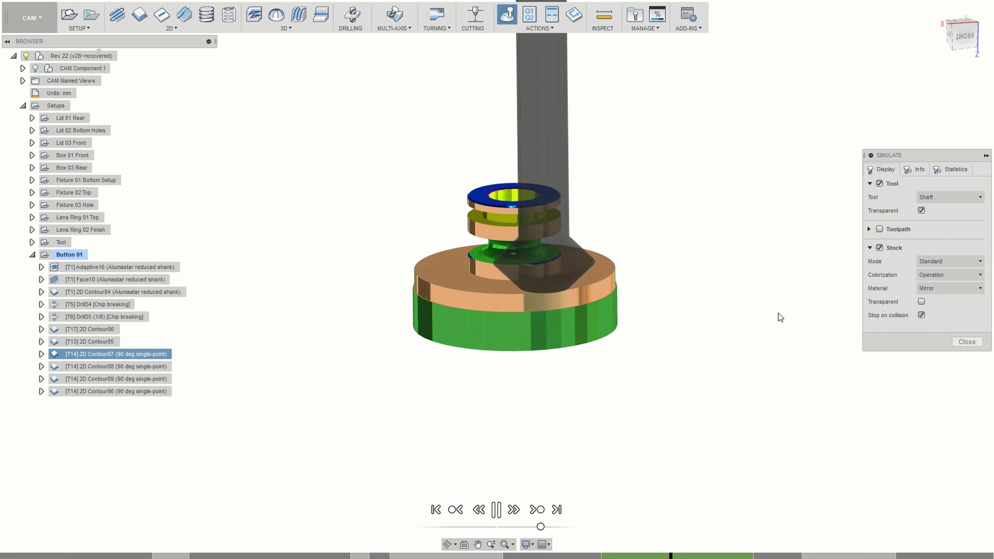
pyautogui.scroll(1, 779, 315)
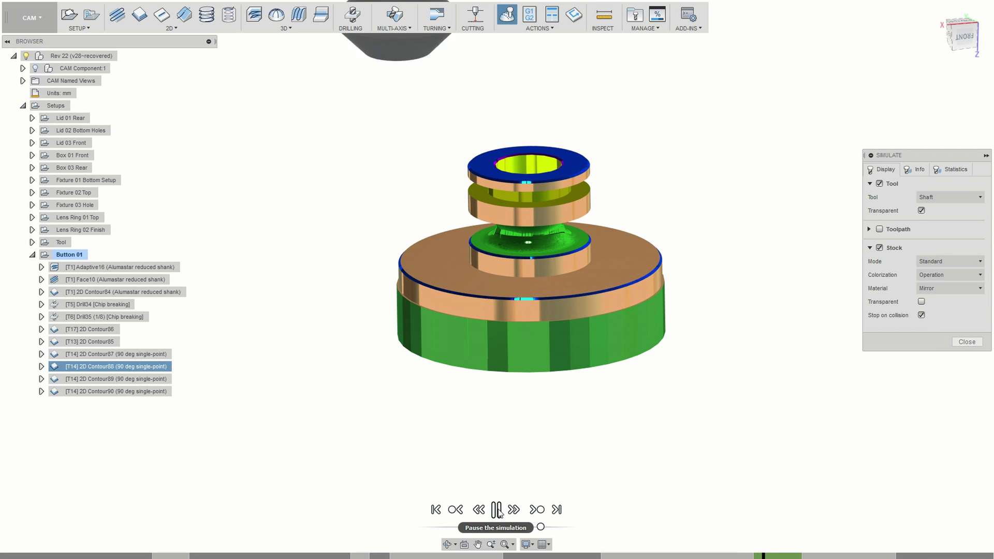
pyautogui.click(498, 512)
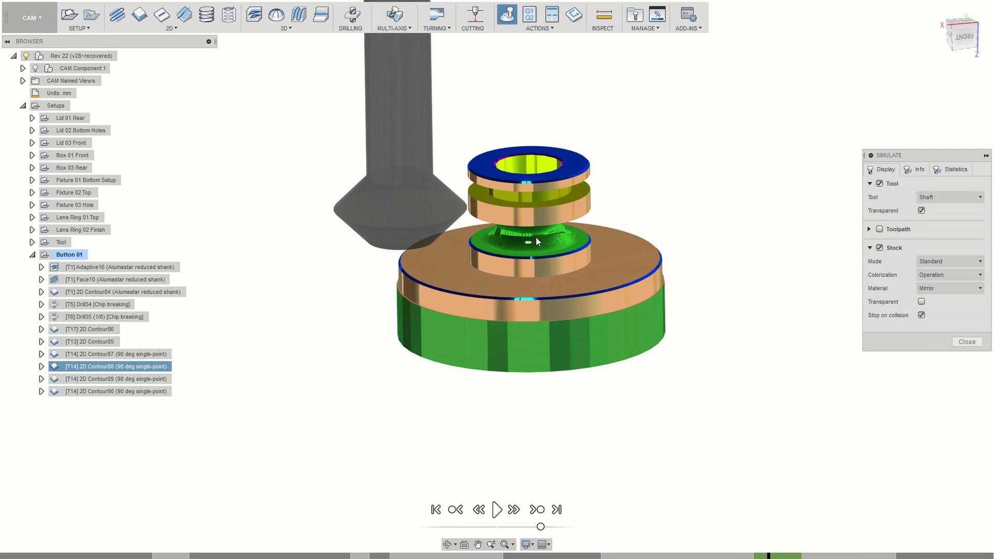
# Step: Reframe to a level front view and play the simulation through 2D Contour88 to Contour90
pyautogui.keyDown('shift'); pyautogui.moveTo(481, 200); pyautogui.dragTo(508, 298, button='middle'); pyautogui.keyUp('shift')
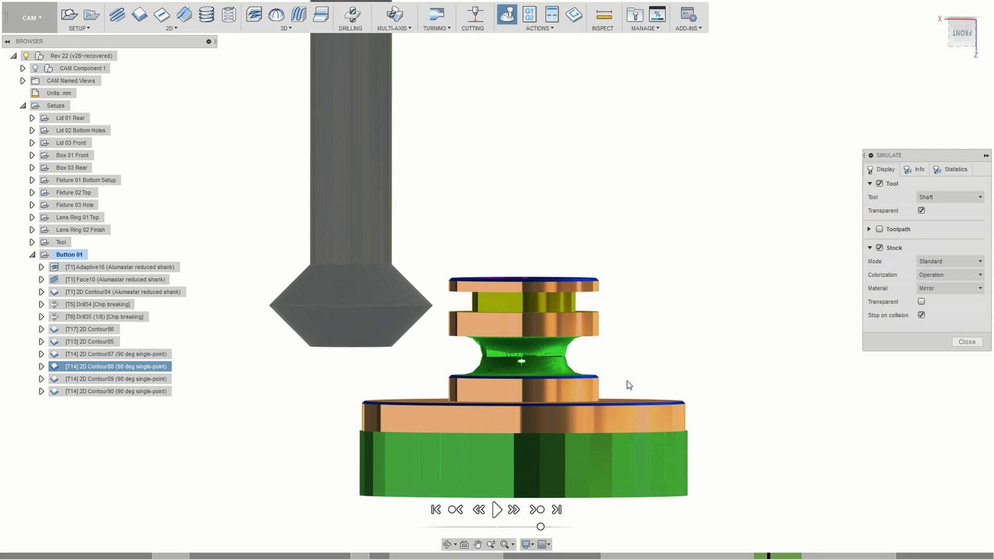
pyautogui.keyDown('shift'); pyautogui.moveTo(630, 385); pyautogui.dragTo(633, 339, button='middle'); pyautogui.keyUp('shift')
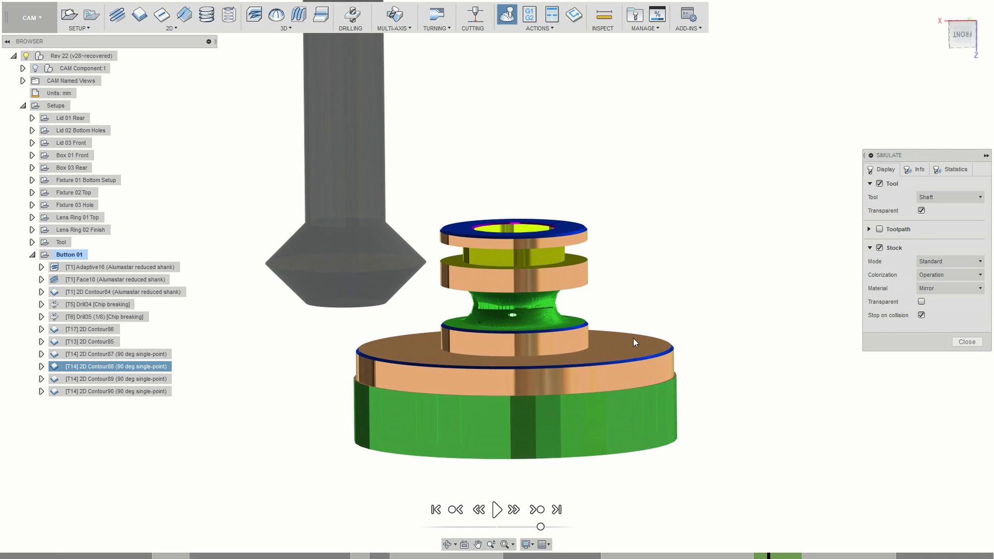
pyautogui.keyDown('shift'); pyautogui.moveTo(564, 308); pyautogui.dragTo(573, 333, button='middle'); pyautogui.keyUp('shift')
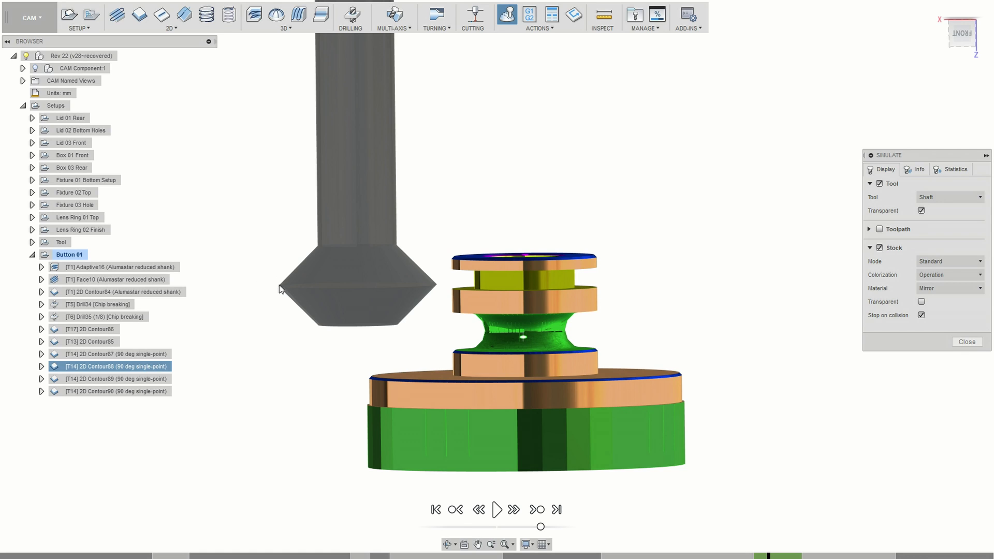
pyautogui.keyDown('shift'); pyautogui.moveTo(579, 269); pyautogui.dragTo(587, 274, button='middle'); pyautogui.keyUp('shift')
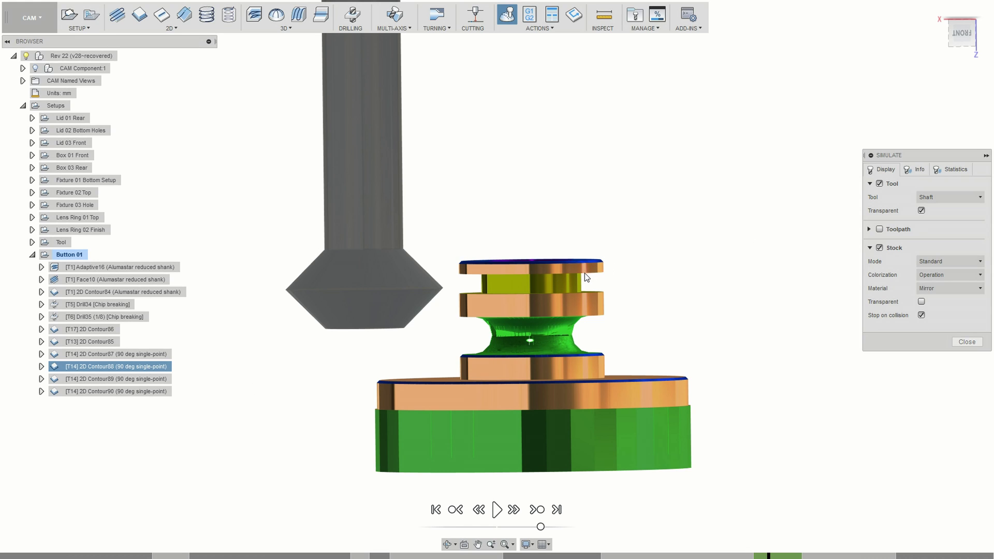
pyautogui.click(497, 510)
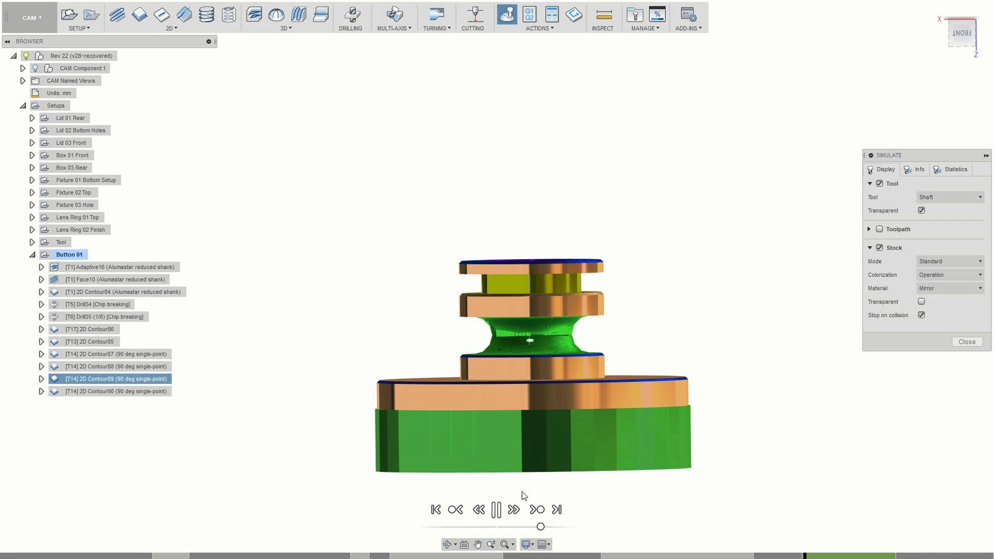
pyautogui.click(496, 510)
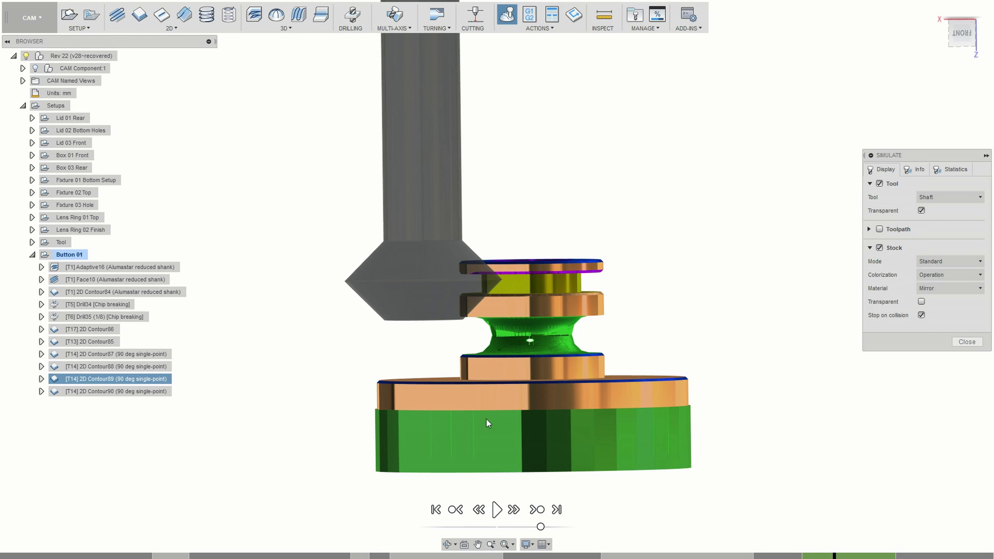
pyautogui.click(496, 509)
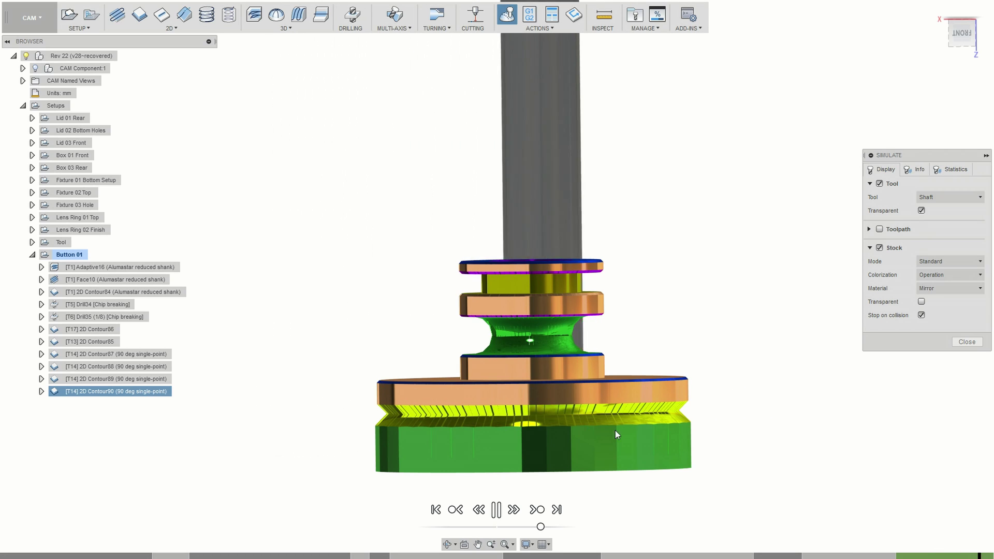
pyautogui.click(497, 510)
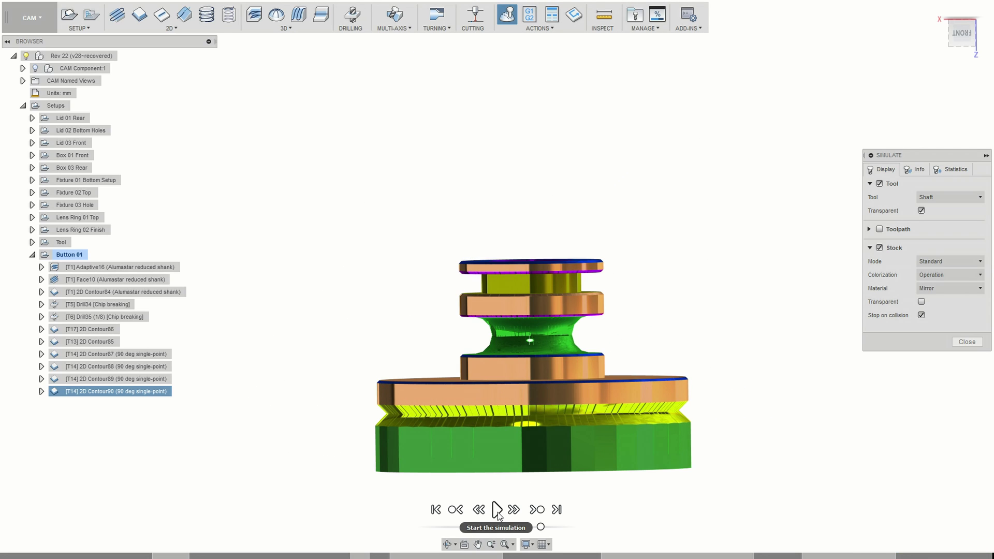
# Step: Orbit the finished part to inspect the boss, grooves and chamfered flange from several angles
pyautogui.keyDown('shift'); pyautogui.moveTo(687, 418); pyautogui.dragTo(709, 362, button='middle'); pyautogui.keyUp('shift')
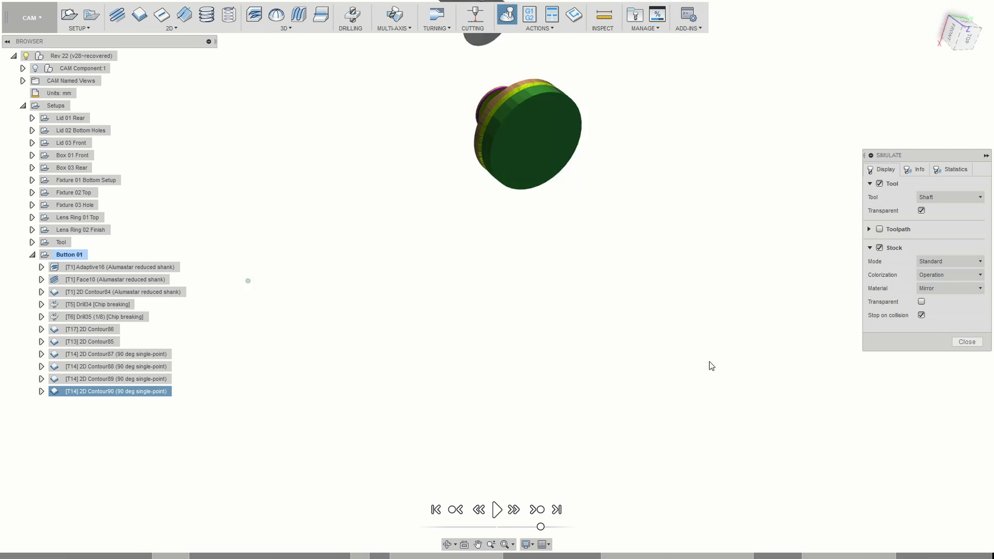
pyautogui.keyDown('shift'); pyautogui.moveTo(710, 362); pyautogui.dragTo(696, 329, button='middle'); pyautogui.keyUp('shift')
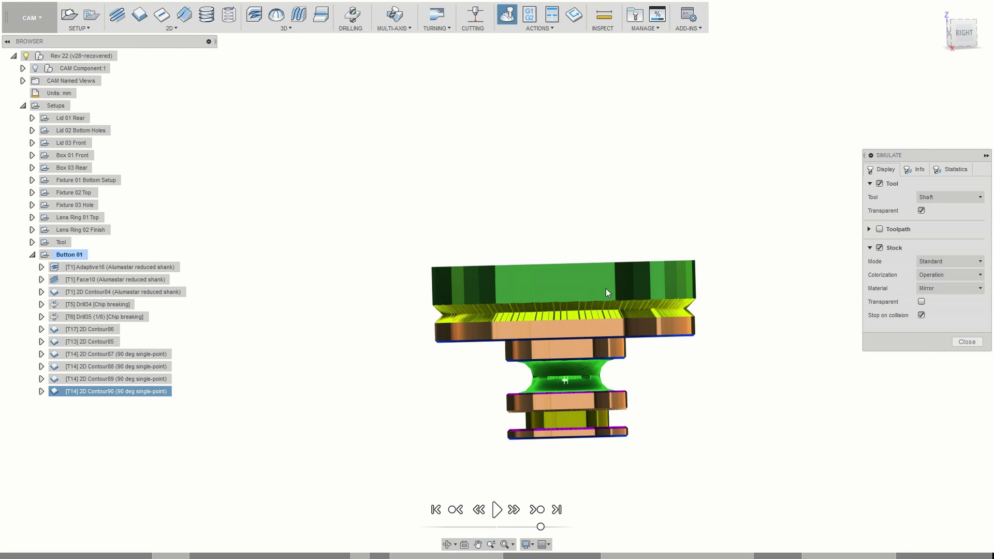
pyautogui.keyDown('shift'); pyautogui.moveTo(392, 287); pyautogui.dragTo(682, 268, button='middle'); pyautogui.keyUp('shift')
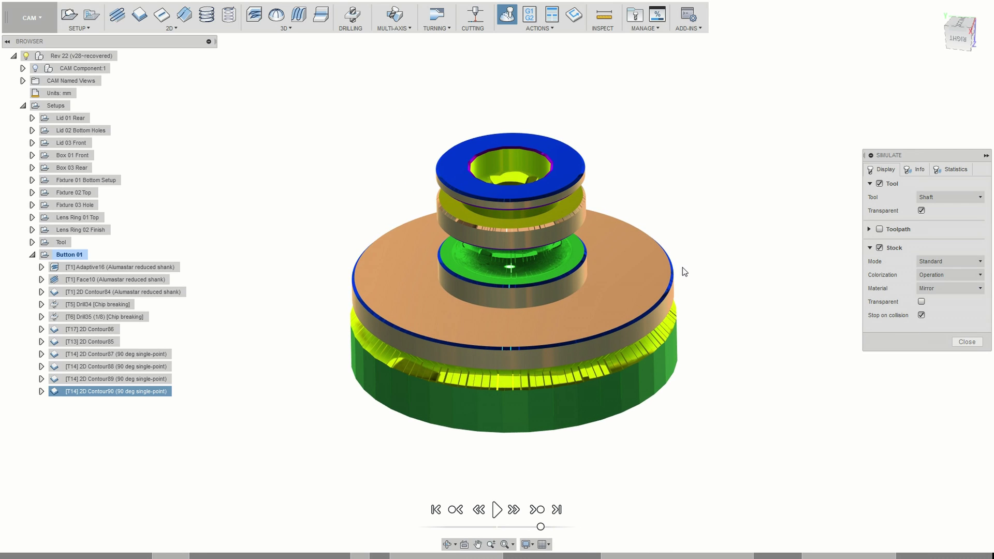